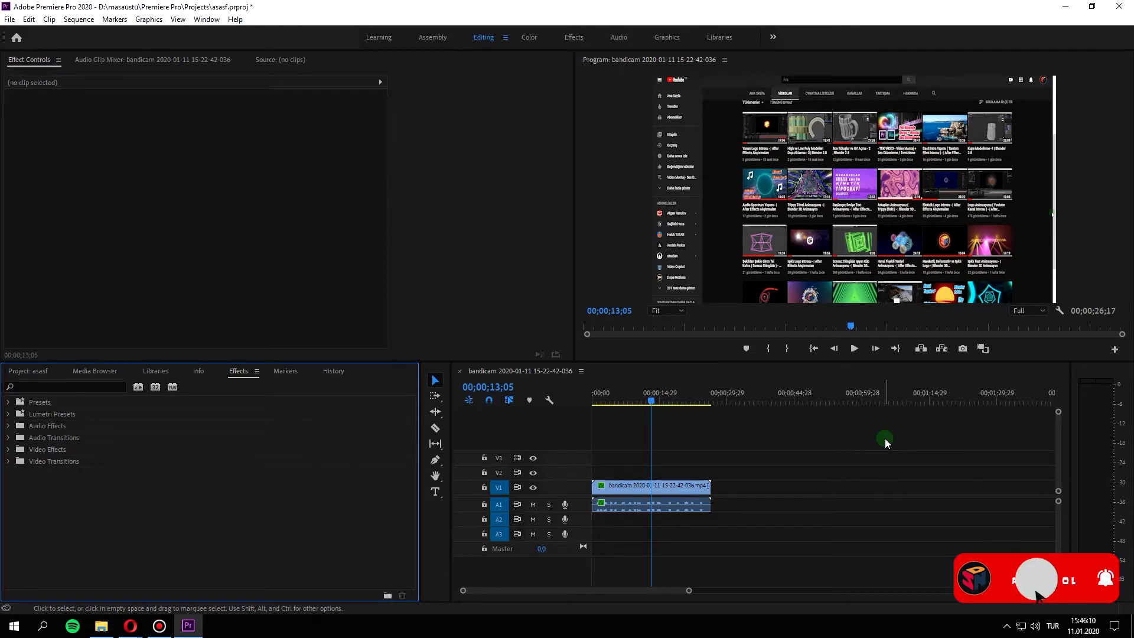
Play the sequence's opening seconds and stop playback at 00;00;04;23.
left_click(795, 483)
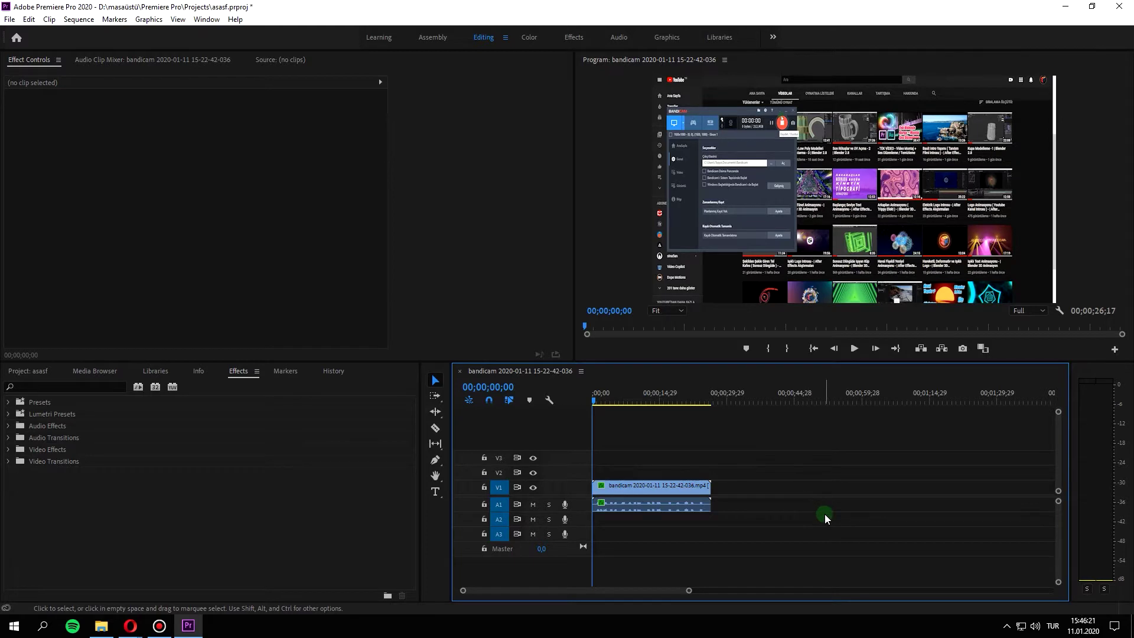
key("space")
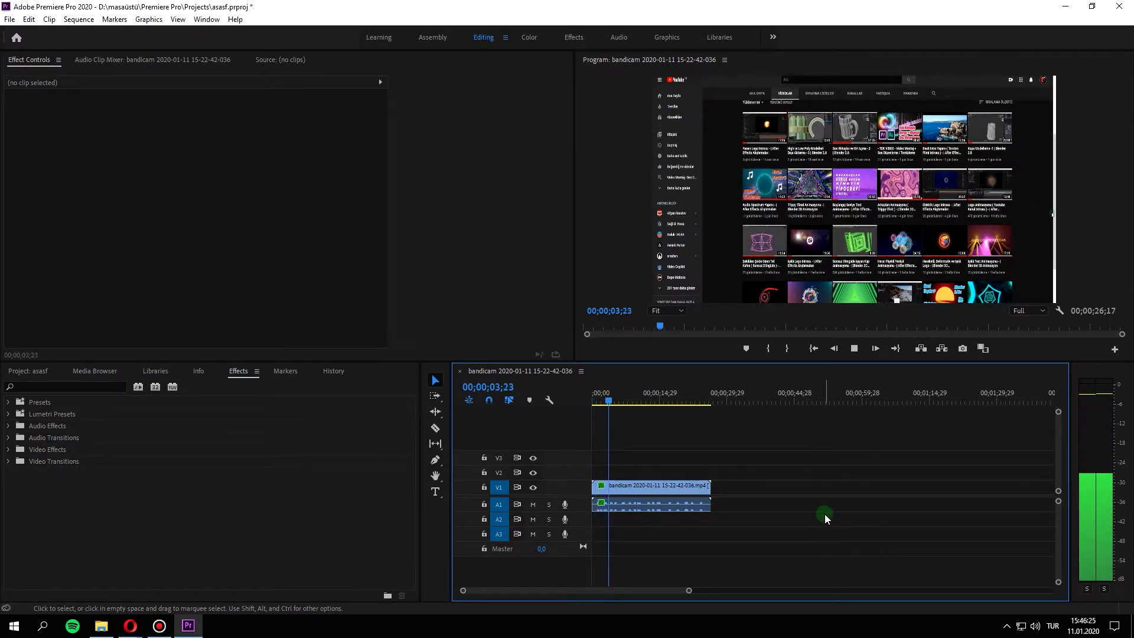
key("space")
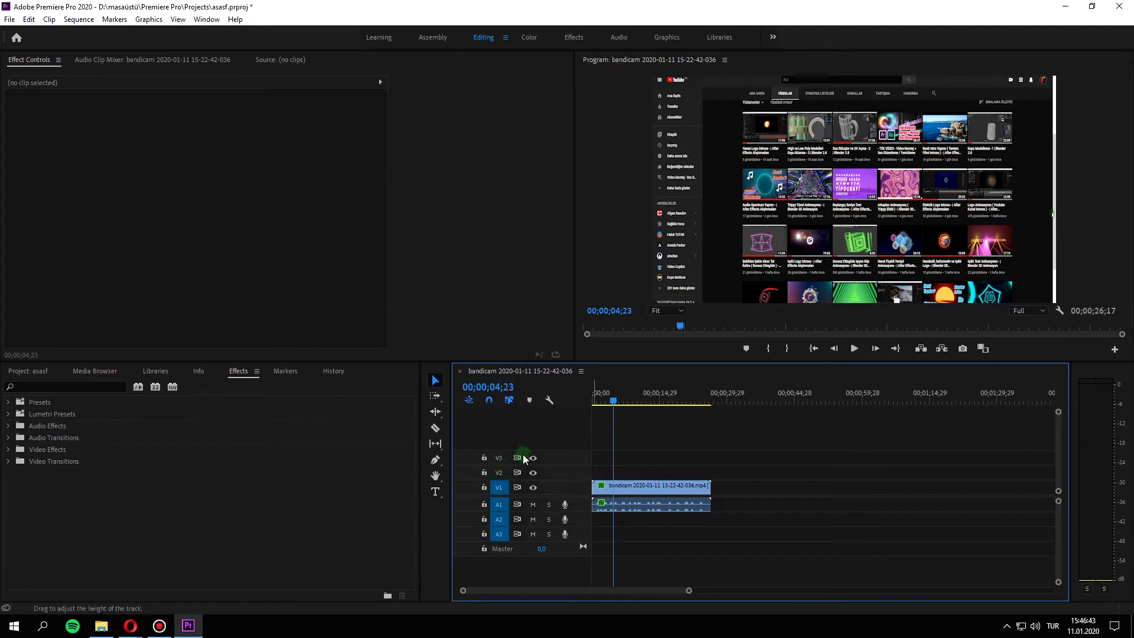
left_click(498, 504)
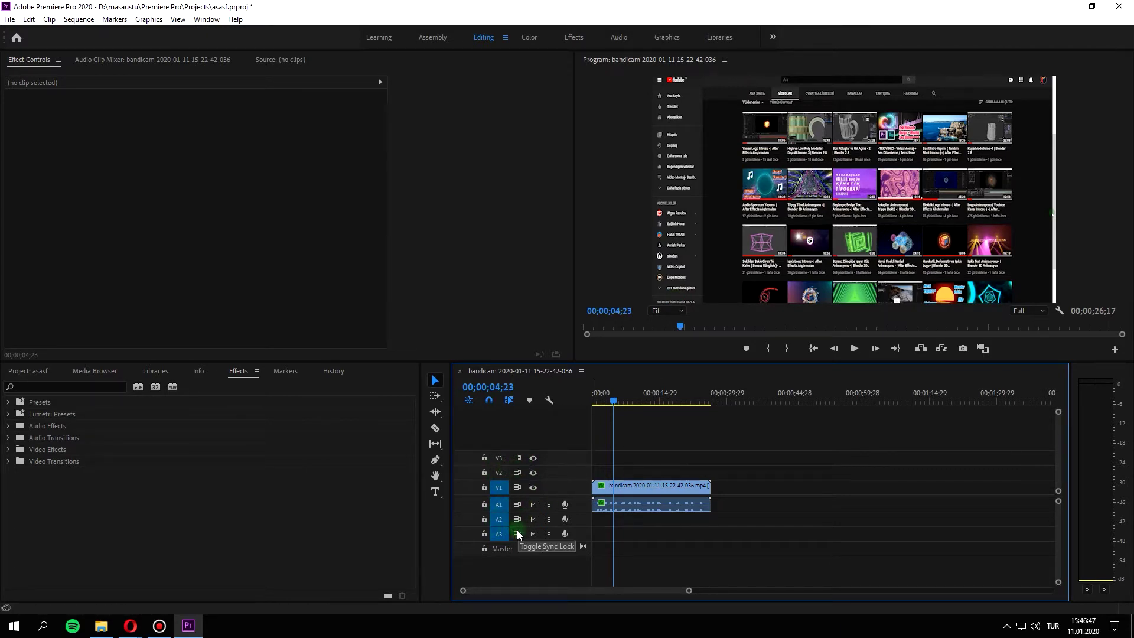
left_click(645, 71)
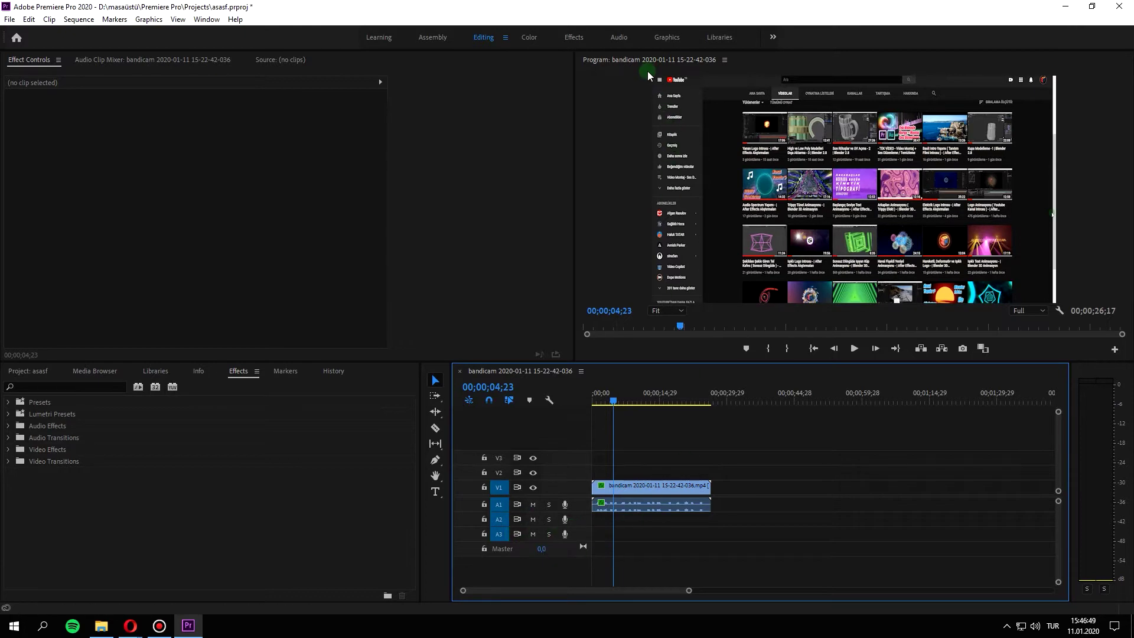
Switch to the Audio workspace, compare both mixers, and end on the Audio Clip Mixer for Audio 1–3.
left_click(627, 37)
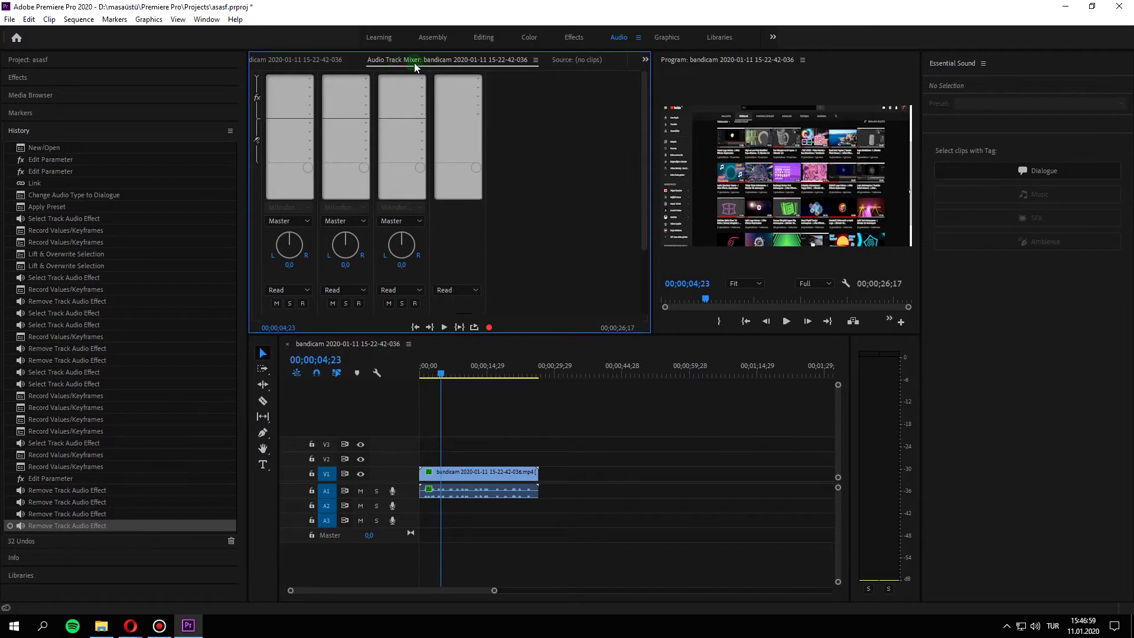
left_click(273, 60)
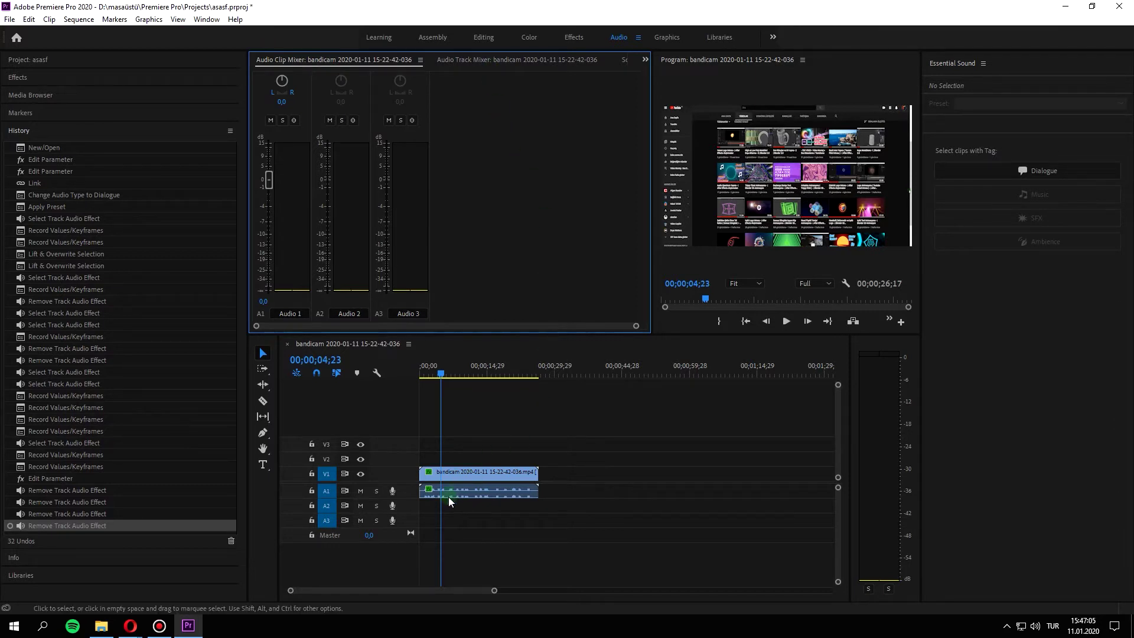
left_click(509, 61)
left_click(345, 506)
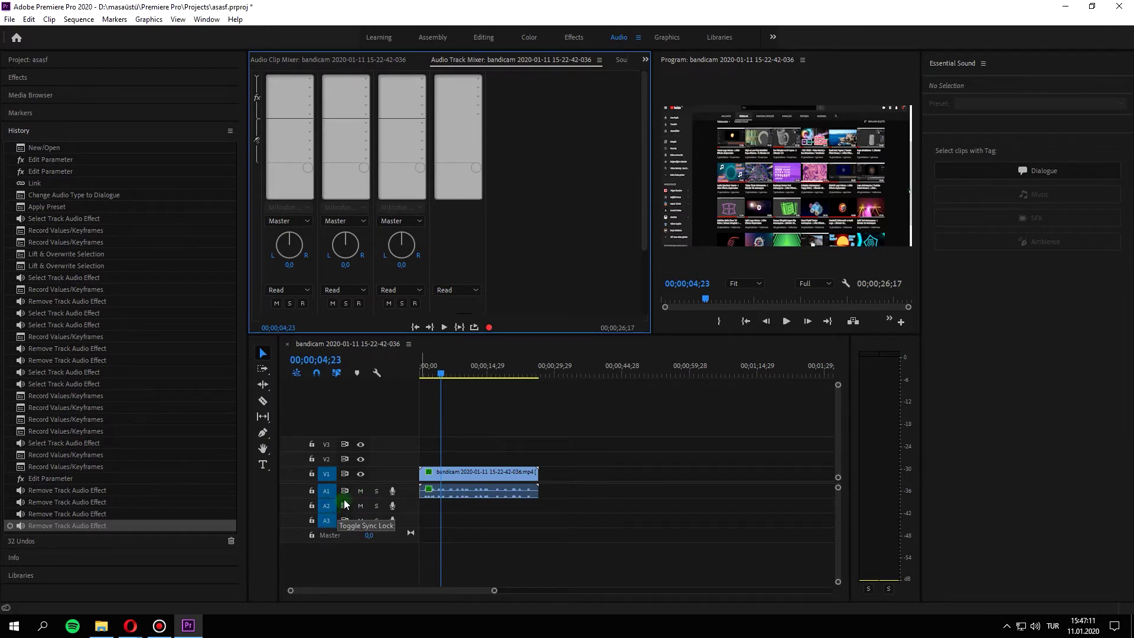
left_click(403, 168)
left_click(281, 77)
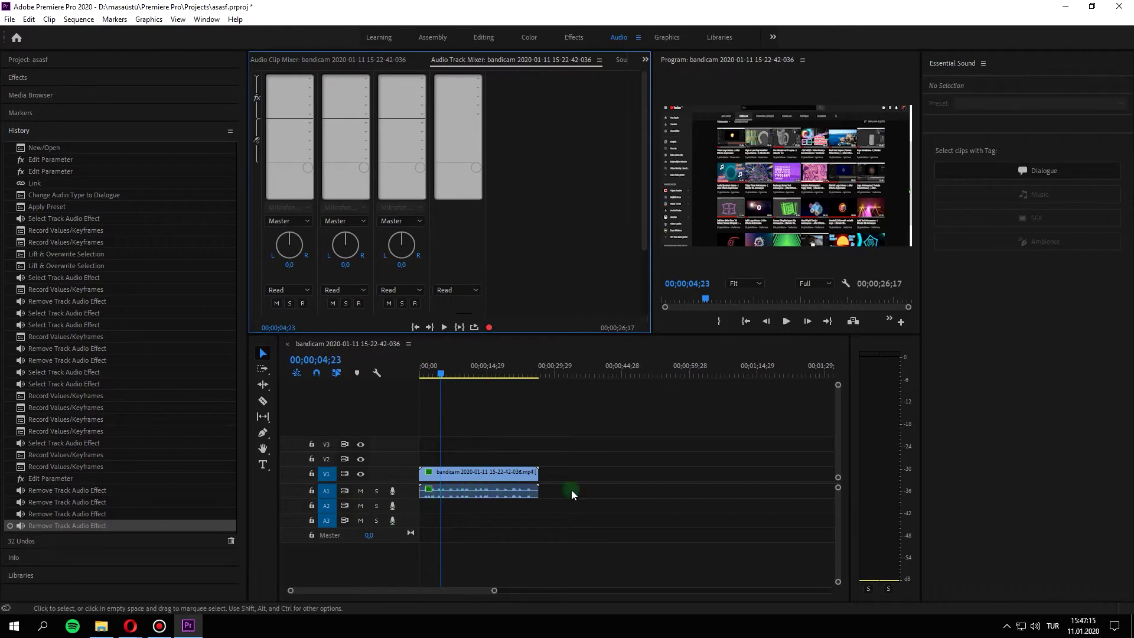
left_click(408, 507)
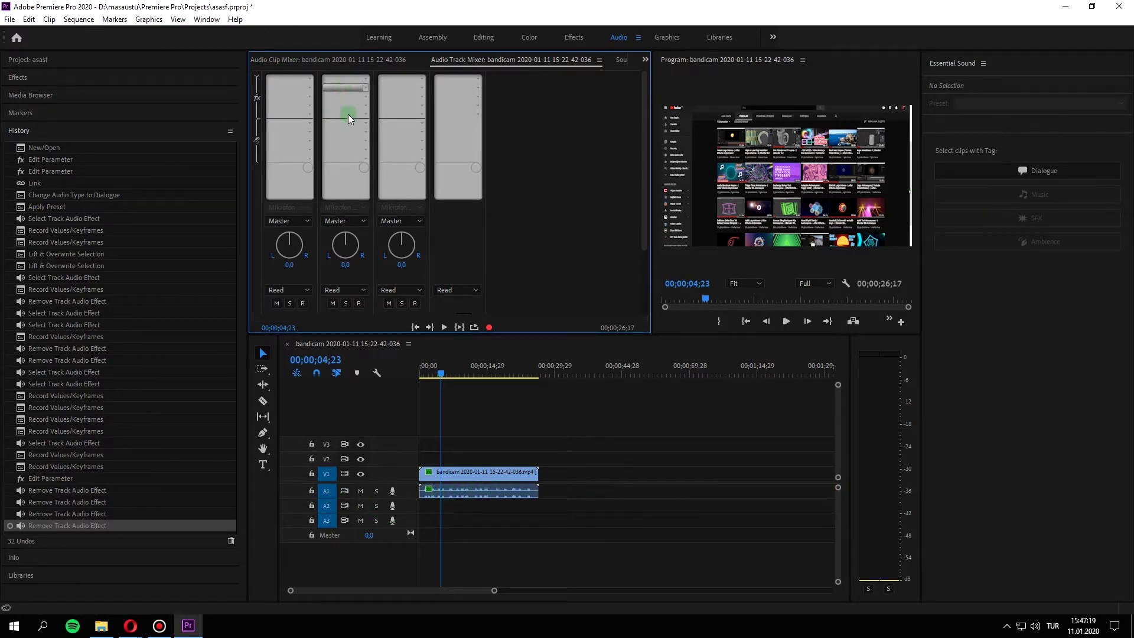
left_click(466, 507)
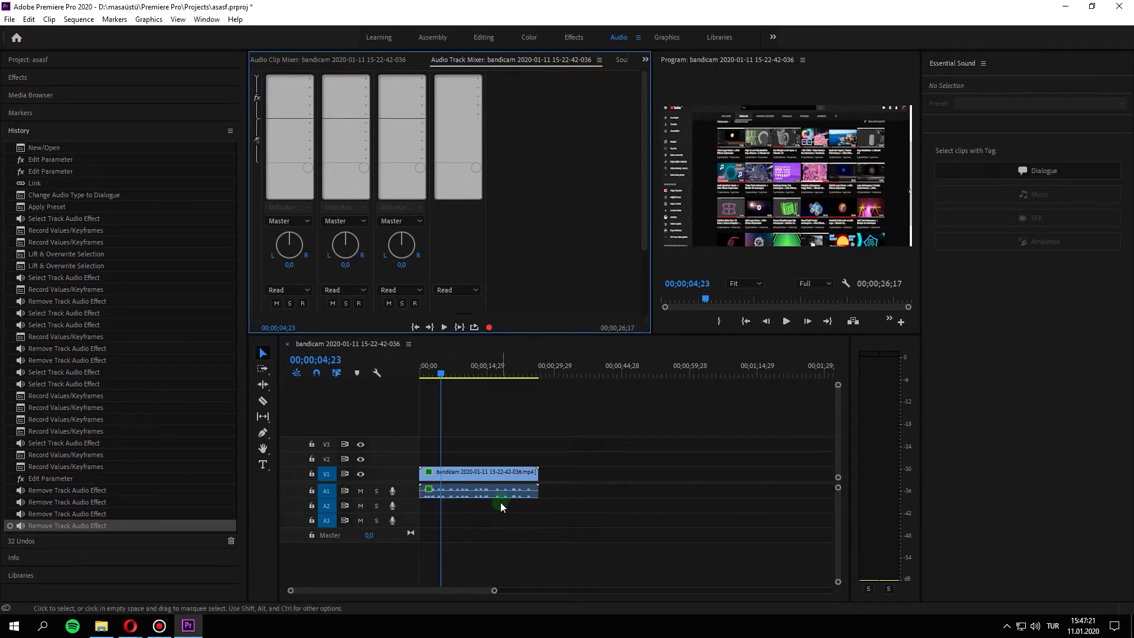
left_click(771, 511)
left_click(333, 115)
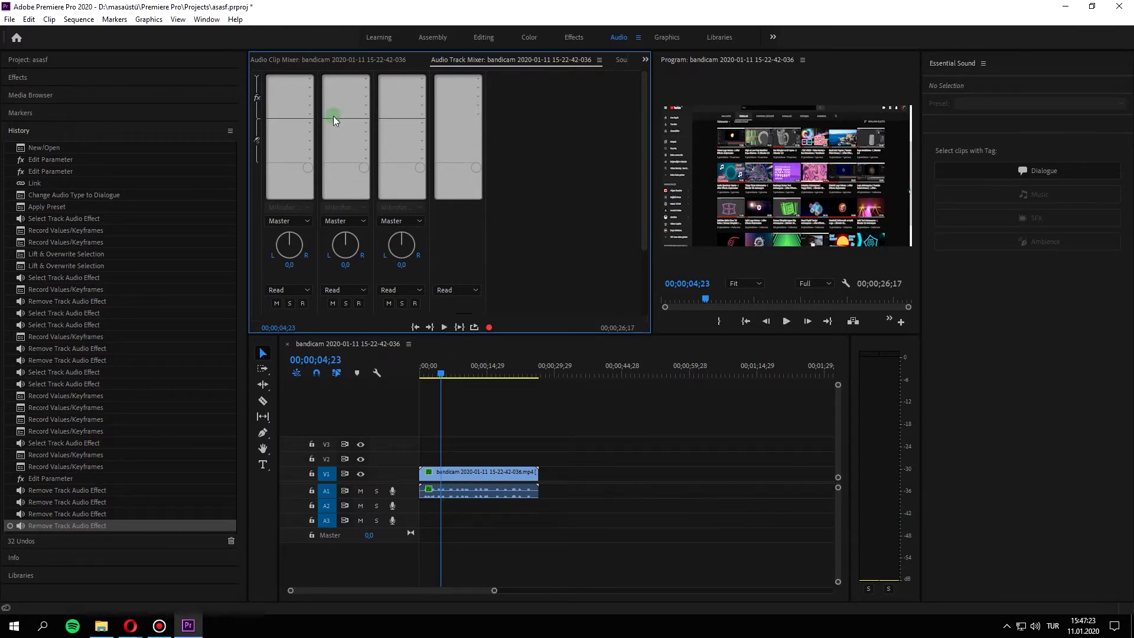
left_click(292, 61)
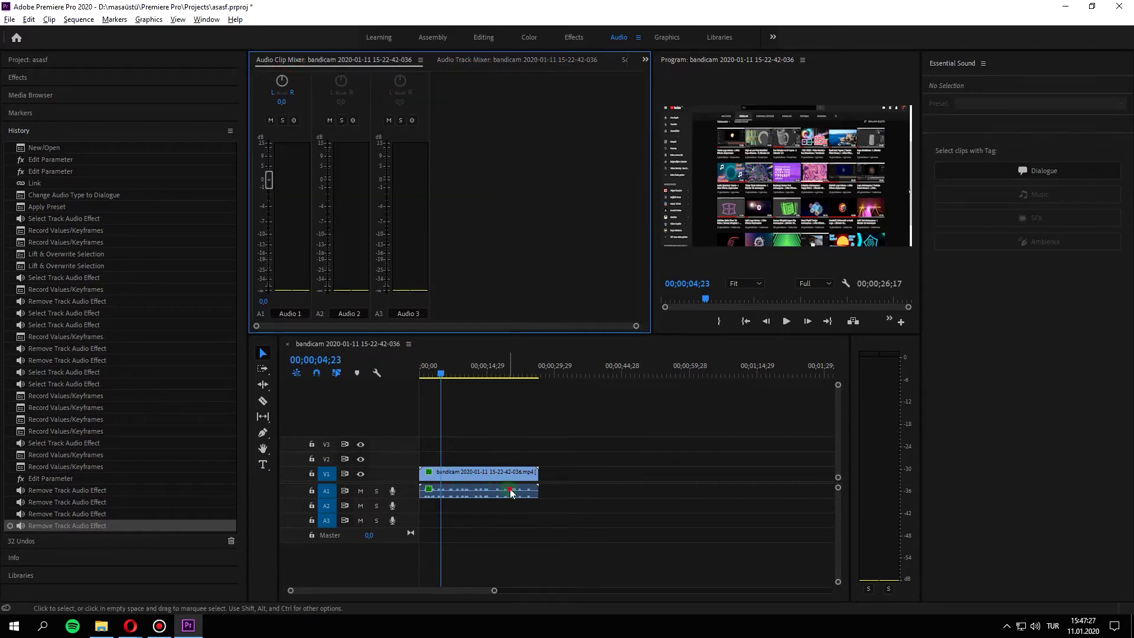
left_click_drag(511, 493, 664, 493, "alt")
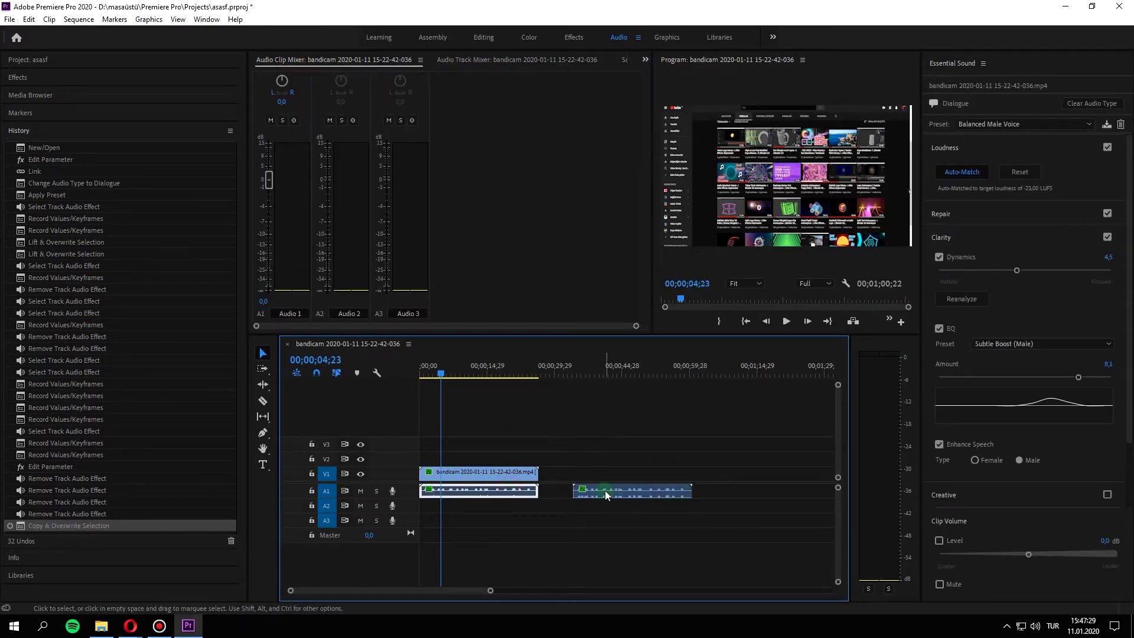
left_click_drag(458, 377, 467, 377)
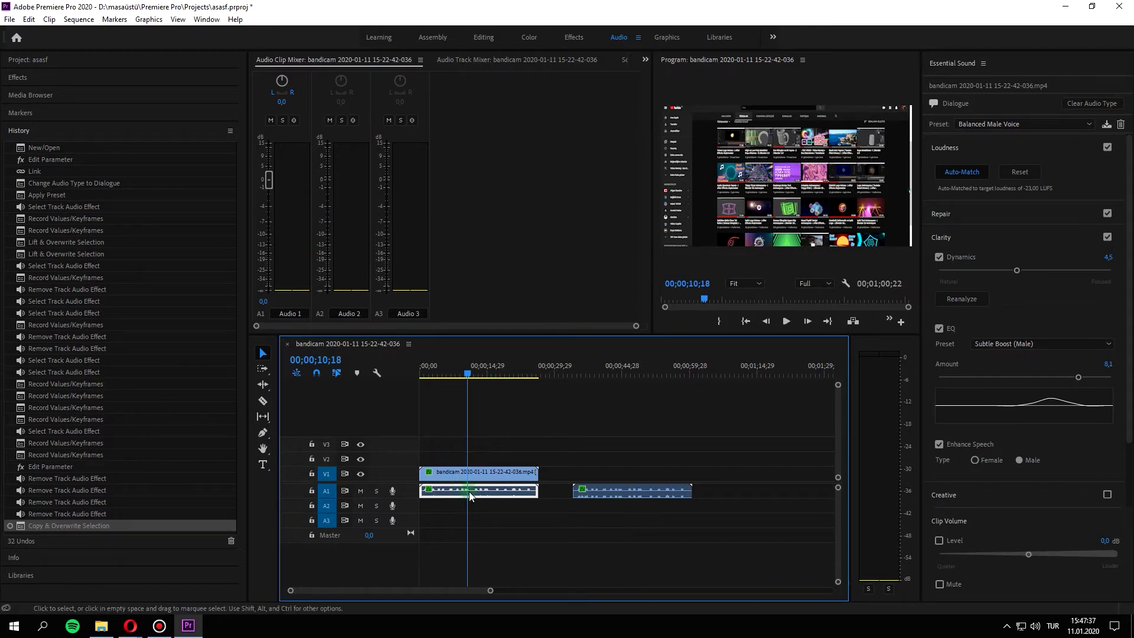
left_click(433, 373)
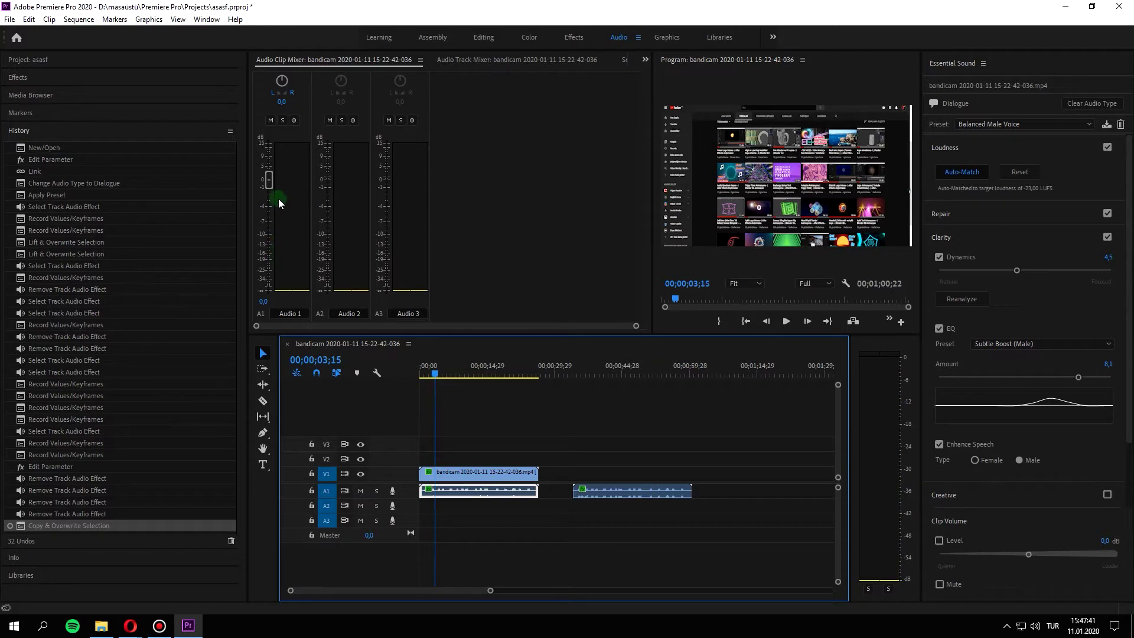
key("space")
left_click_drag(269, 179, 273, 244)
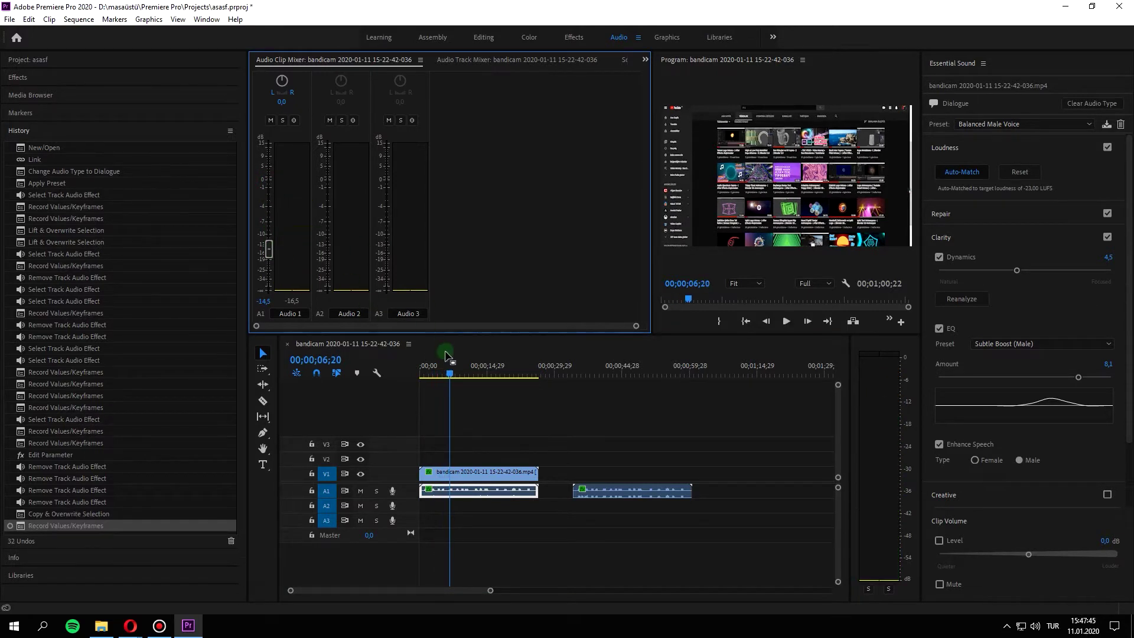
mouse_move(445, 371)
left_mouse_down()
mouse_move(603, 397)
mouse_move(615, 491)
left_mouse_up()
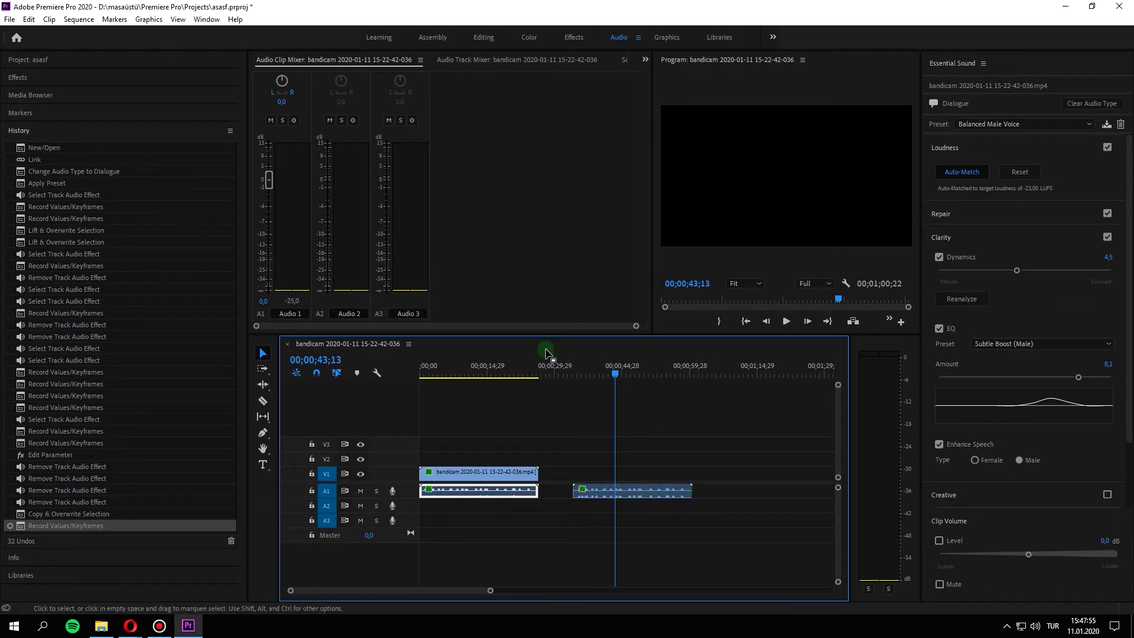
left_click(611, 495)
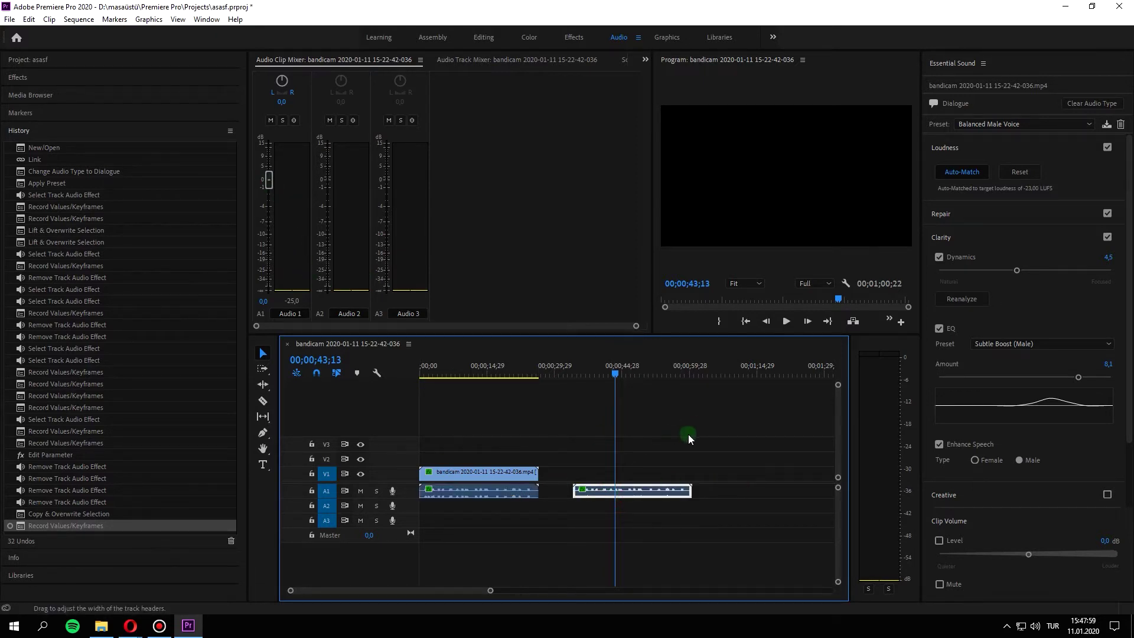
left_click(619, 381)
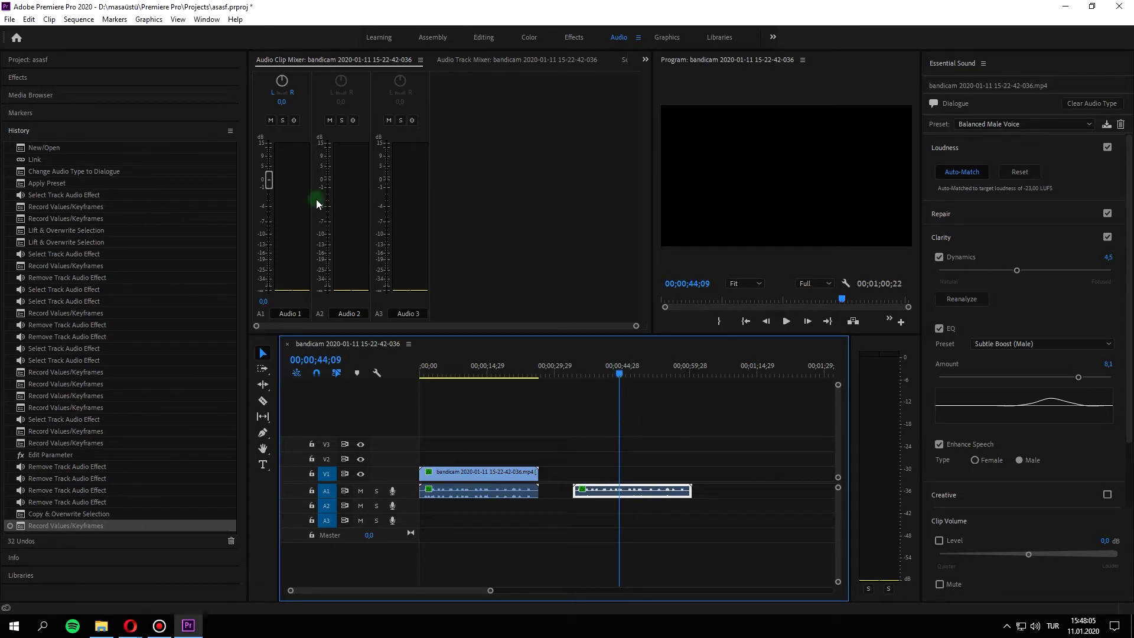
key("ctrl+z")
key("ctrl+z")
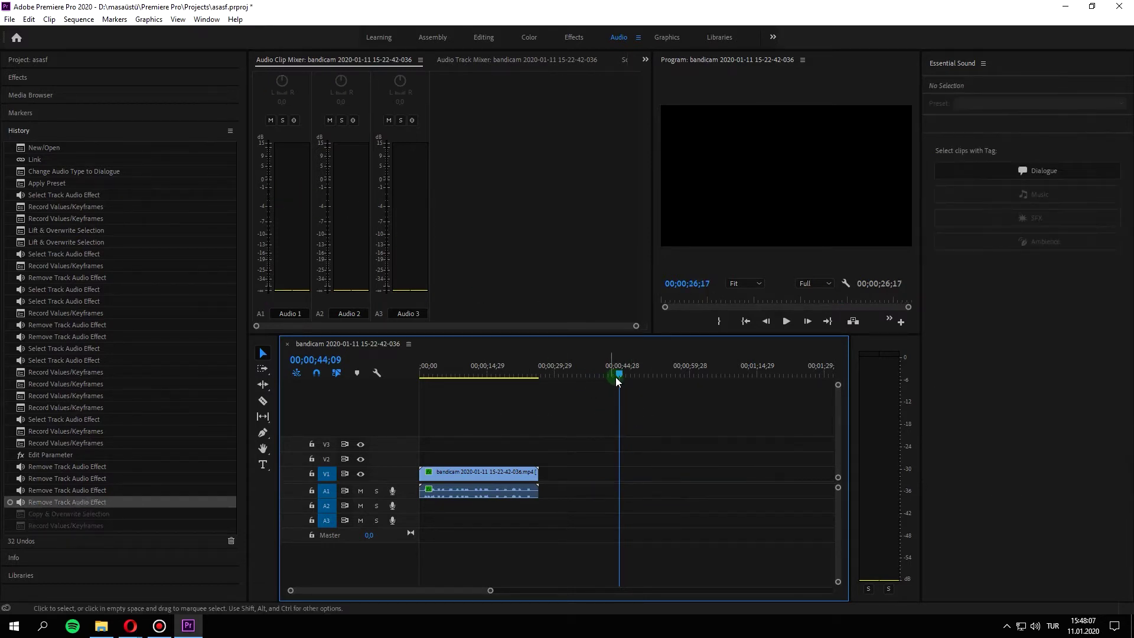
Return the playhead to about 5;14, show the Audio Track Mixer, and select the A1 clip.
left_click_drag(615, 381, 444, 380)
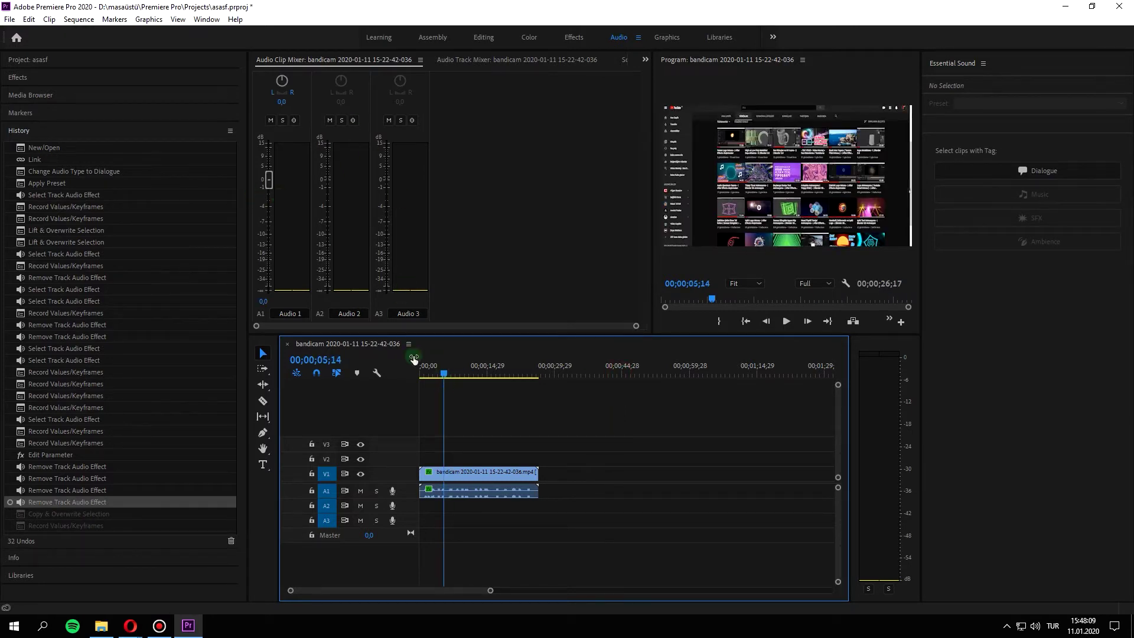
left_click(464, 490)
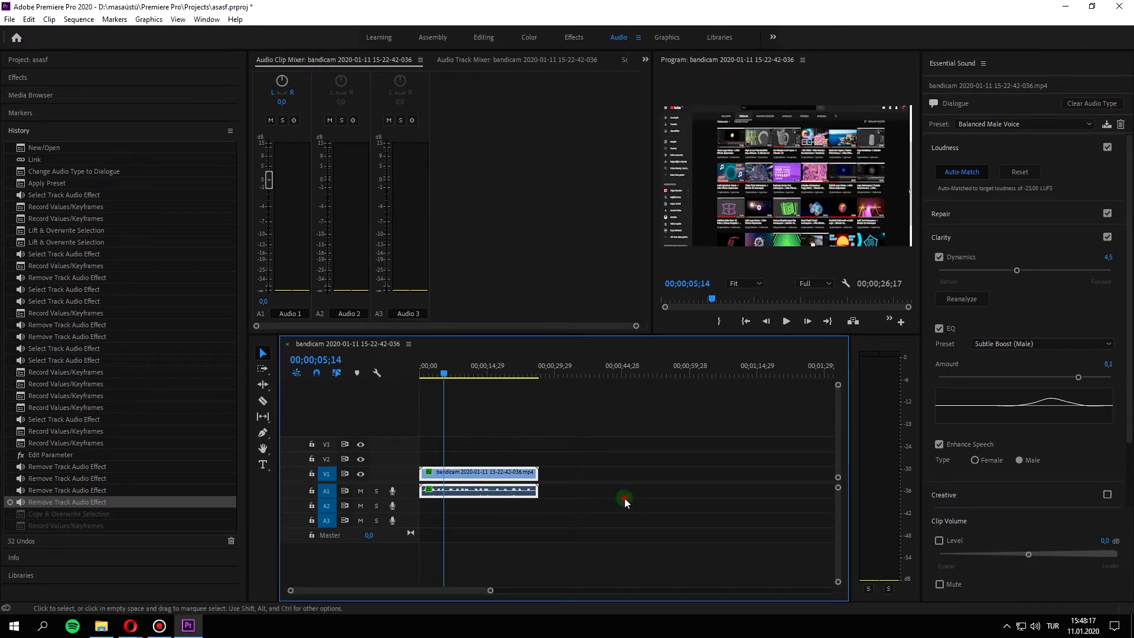
left_click(540, 434)
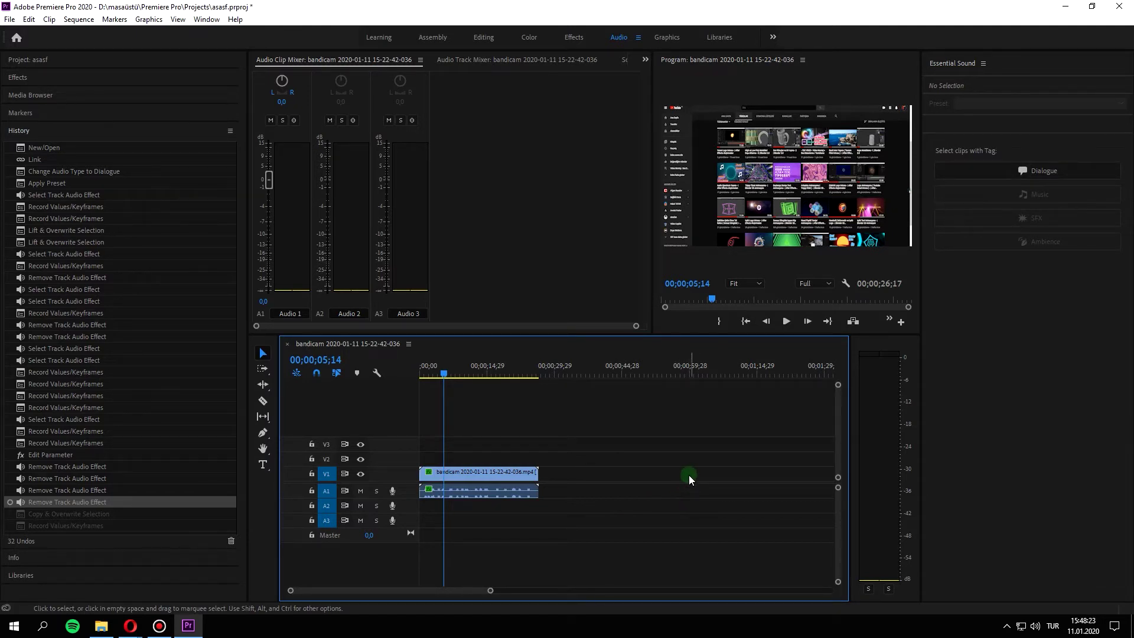
left_click(452, 60)
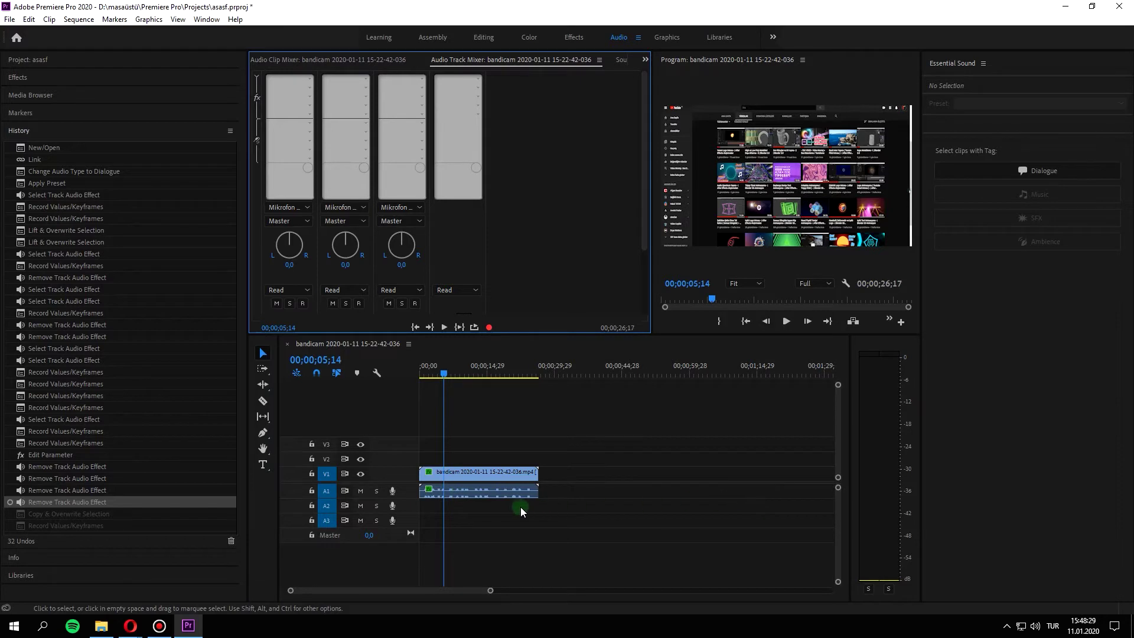
left_click(483, 509)
left_click(530, 496)
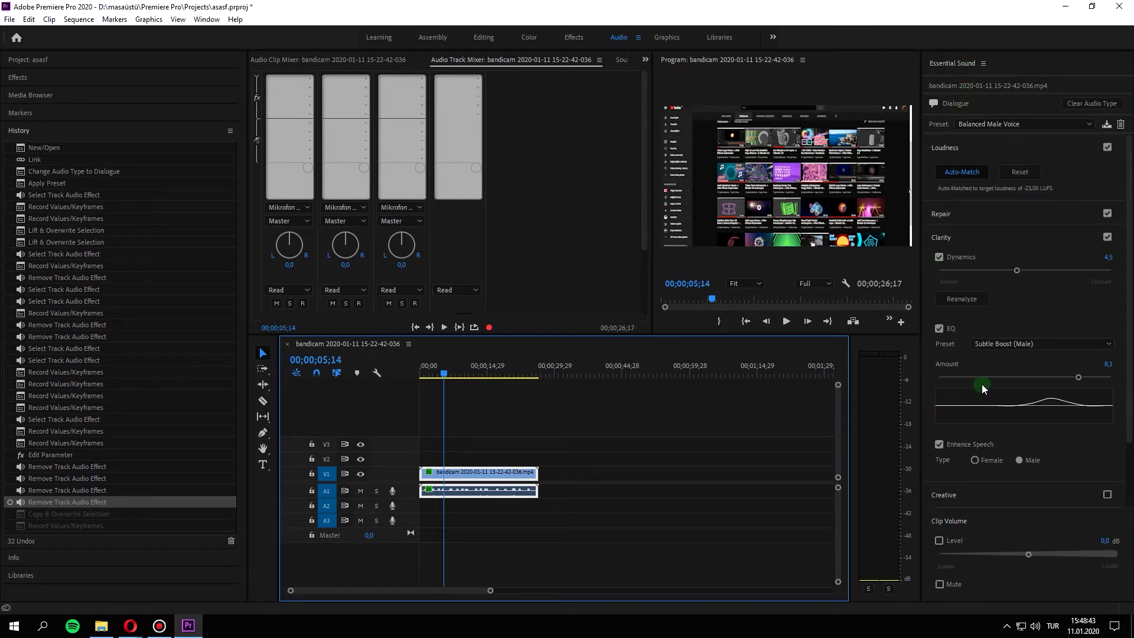
Clear the clip's audio type, re-tag it as Dialogue, and preview the audio.
left_click(1091, 104)
left_click(481, 487)
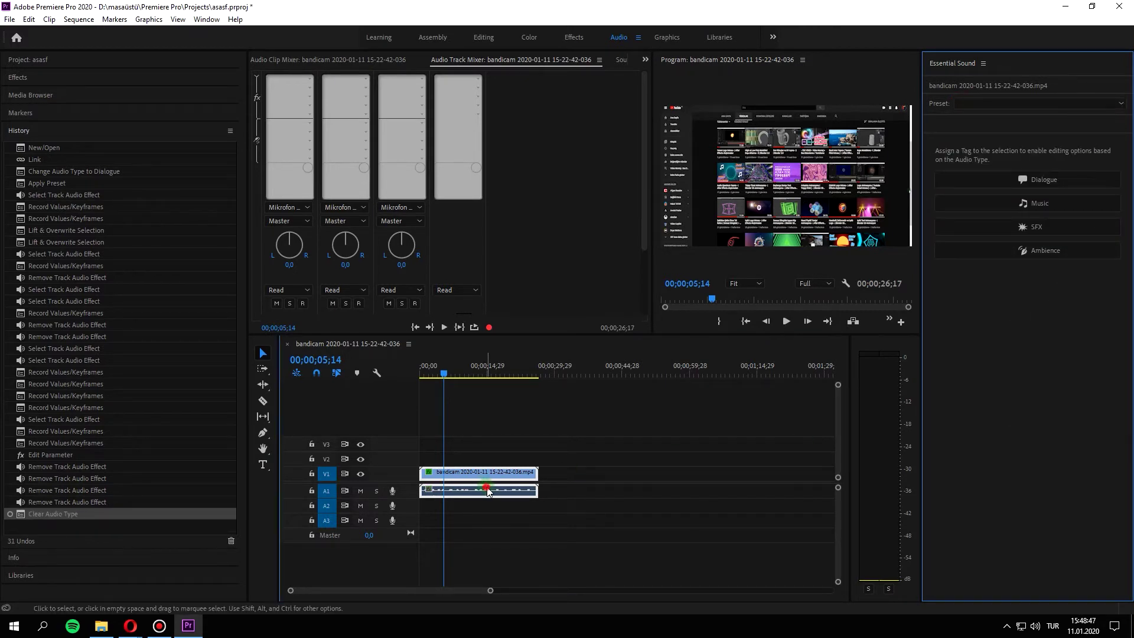
left_click(1061, 185)
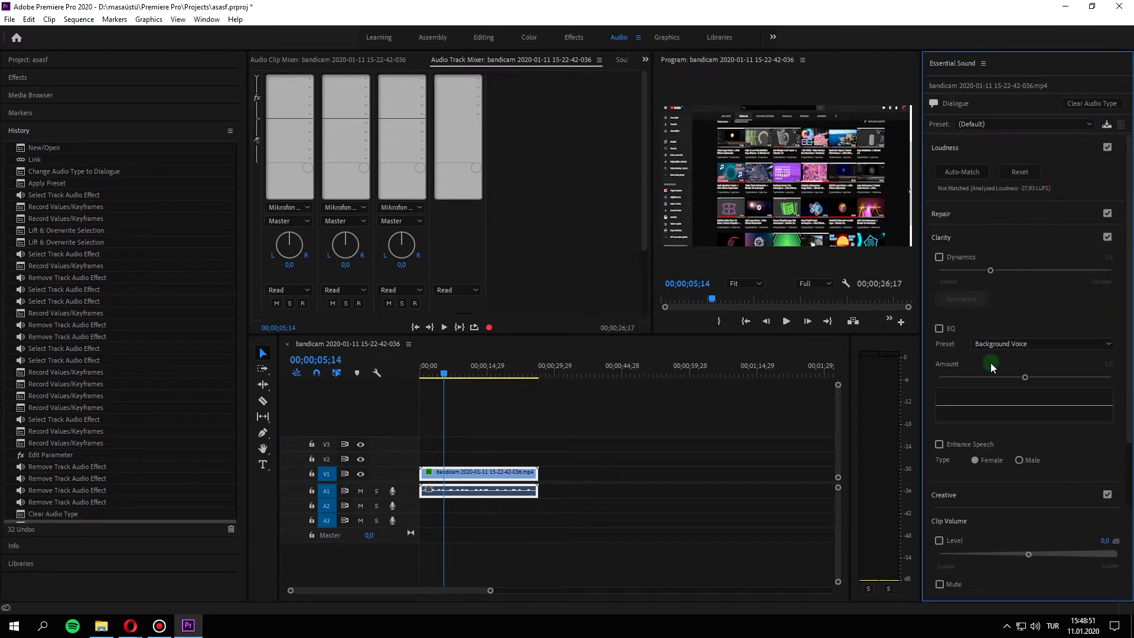
left_click(1052, 126)
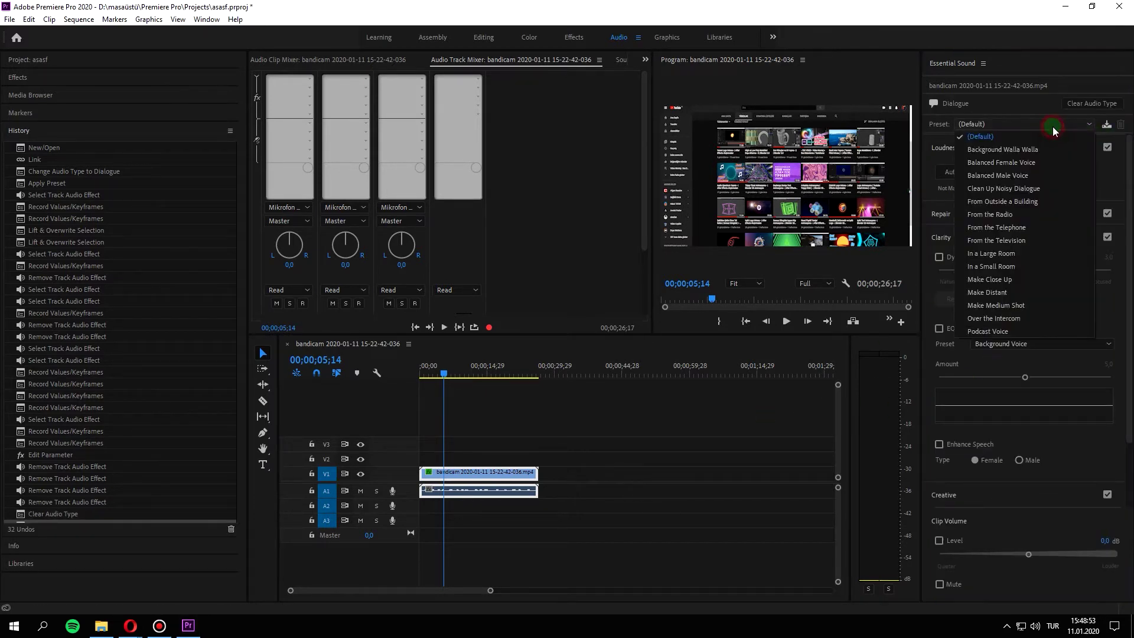
left_click(653, 511)
key("space")
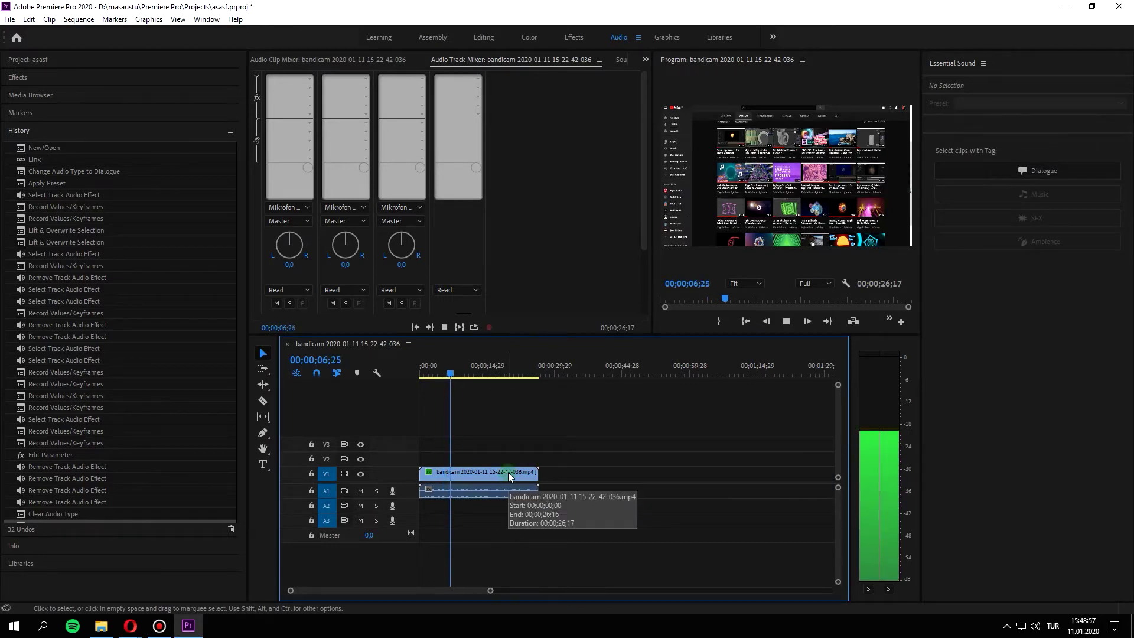
key("space")
Apply the Balanced Male Voice Dialogue preset and play the clip to hear it.
left_click(1039, 171)
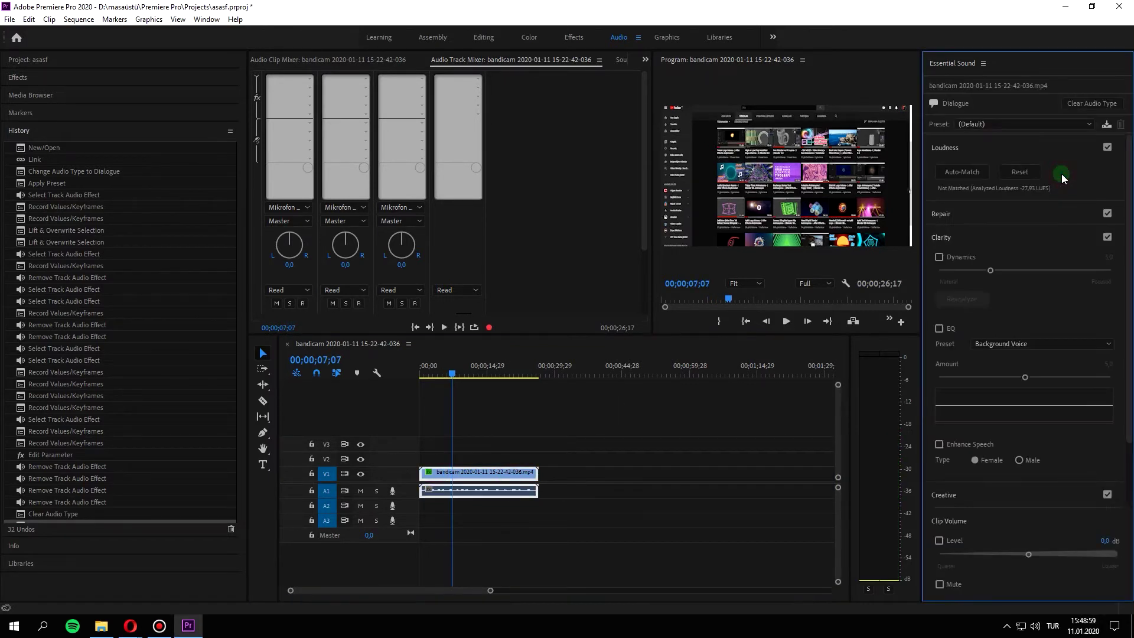
left_click(1016, 124)
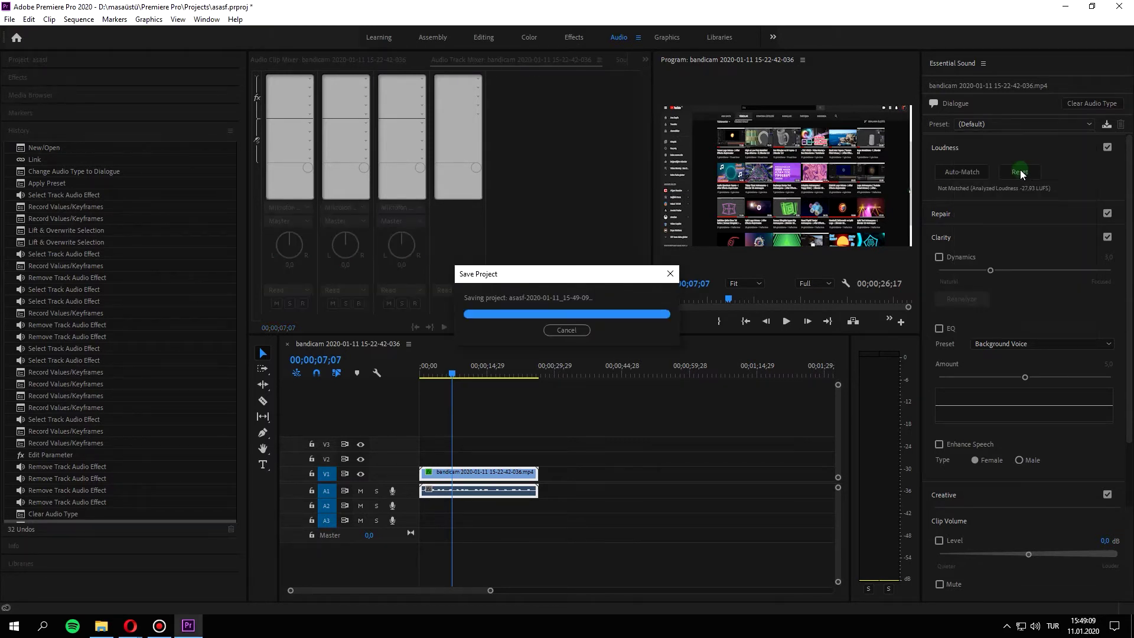
left_click(1025, 126)
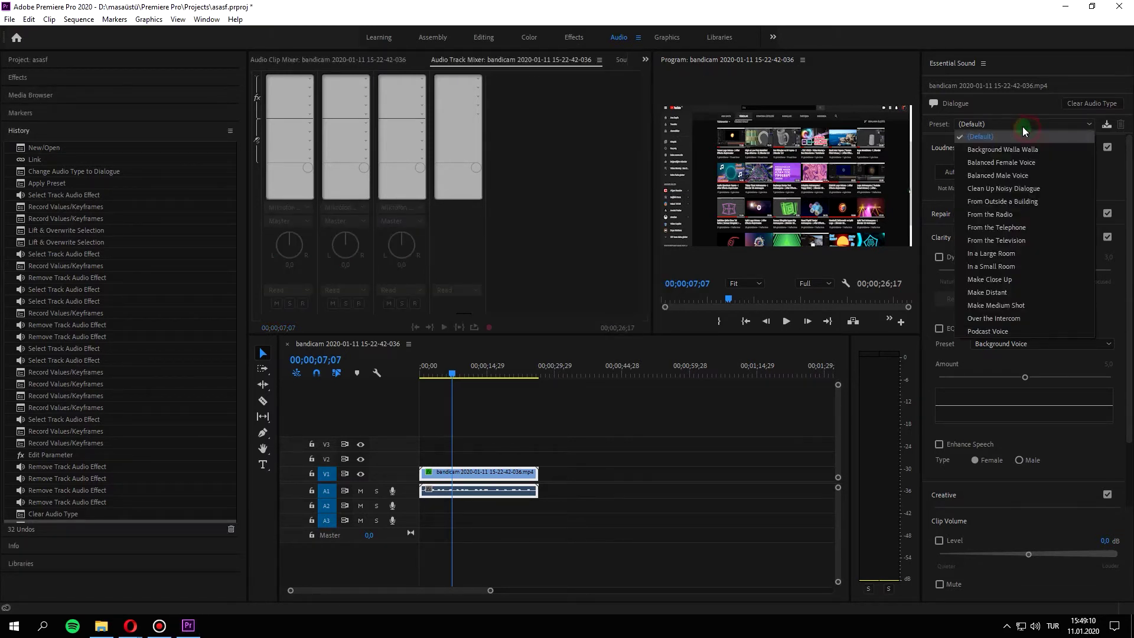
left_click(1005, 175)
left_click(583, 434)
key("space")
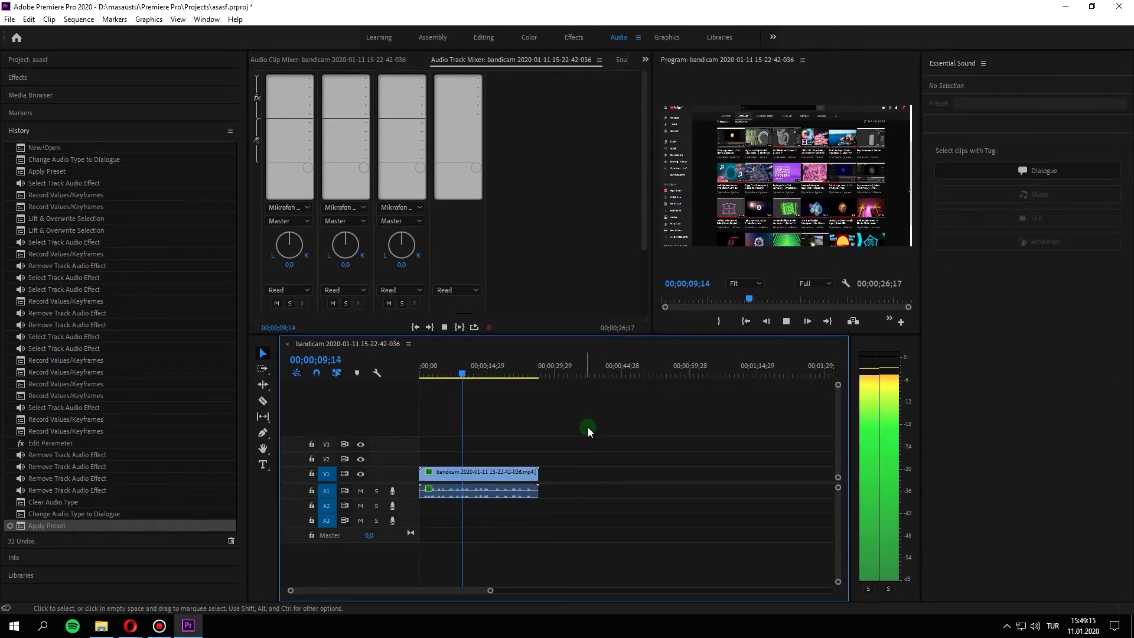
key("space")
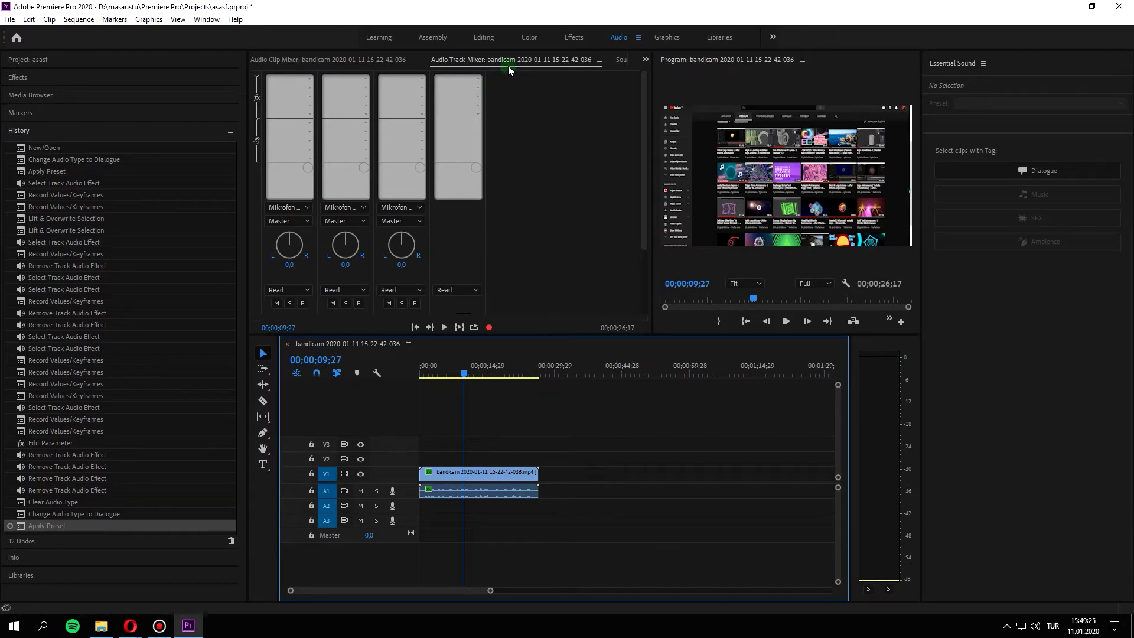
left_click(484, 63)
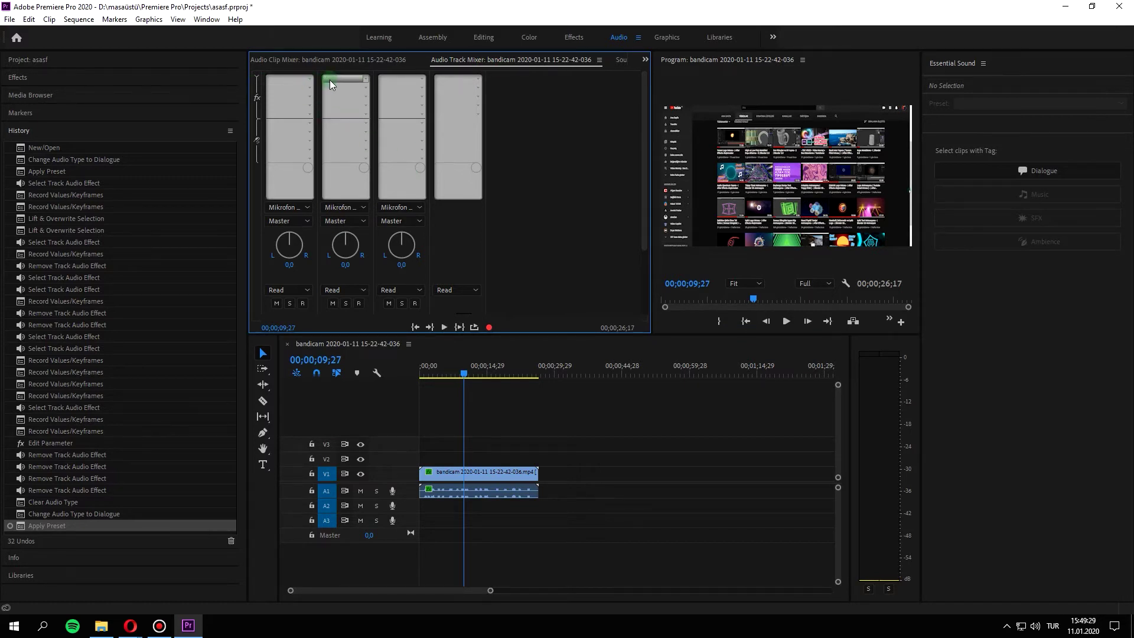
left_click(252, 66)
left_click(480, 59)
Insert Noise Reduction/Restoration > DeNoise into Audio 1's first effect slot.
left_click(310, 78)
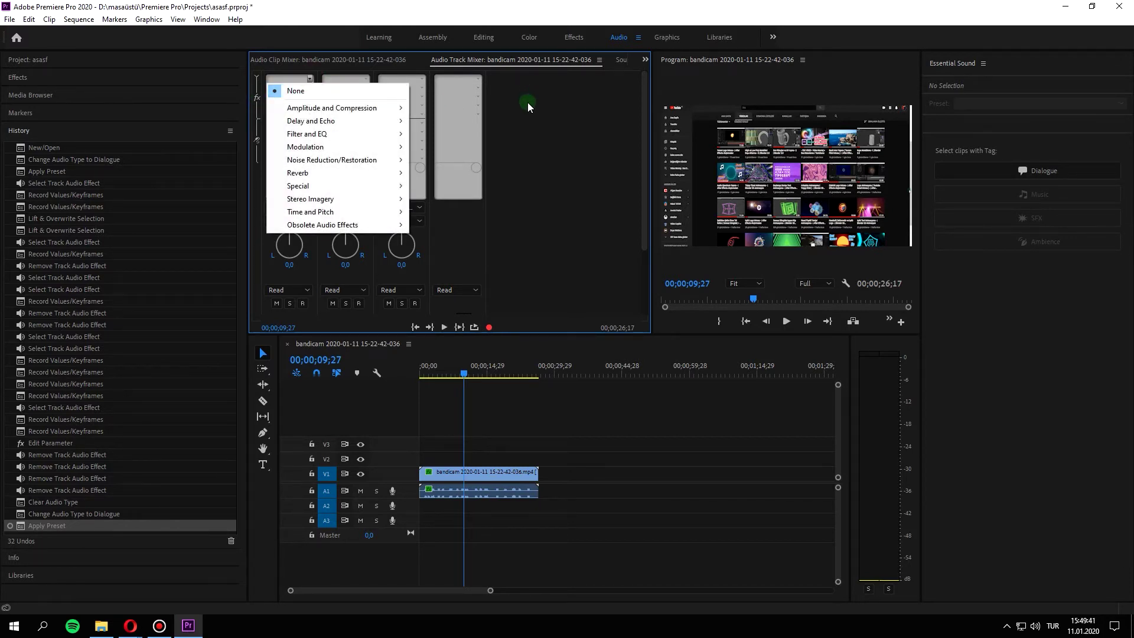
left_click(292, 84)
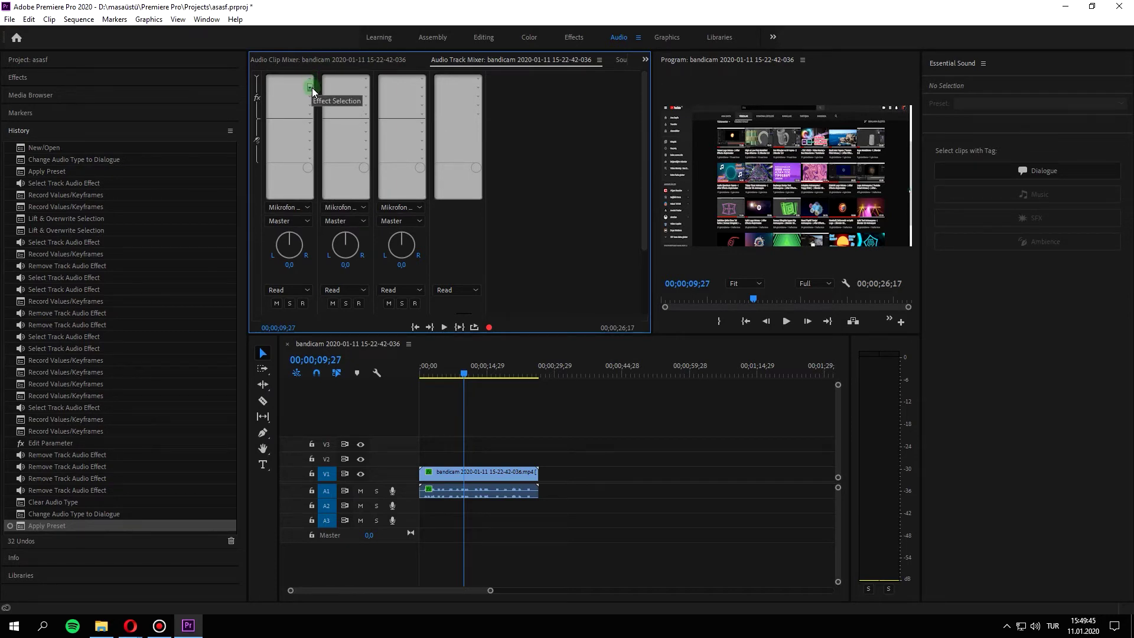
left_click(309, 81)
mouse_move(311, 110)
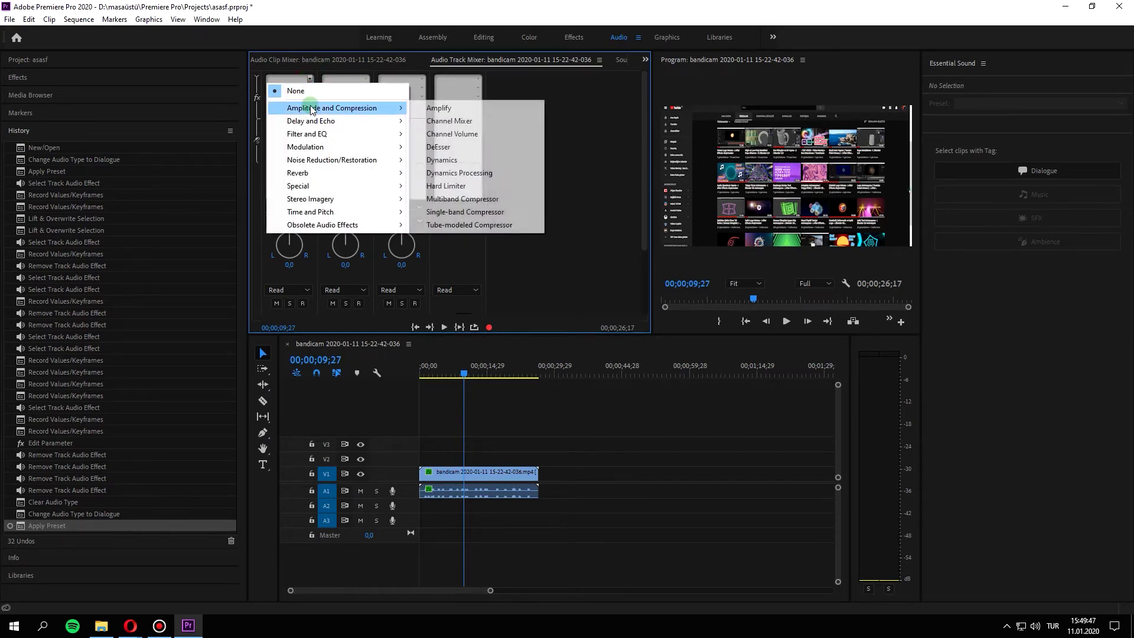
mouse_move(357, 121)
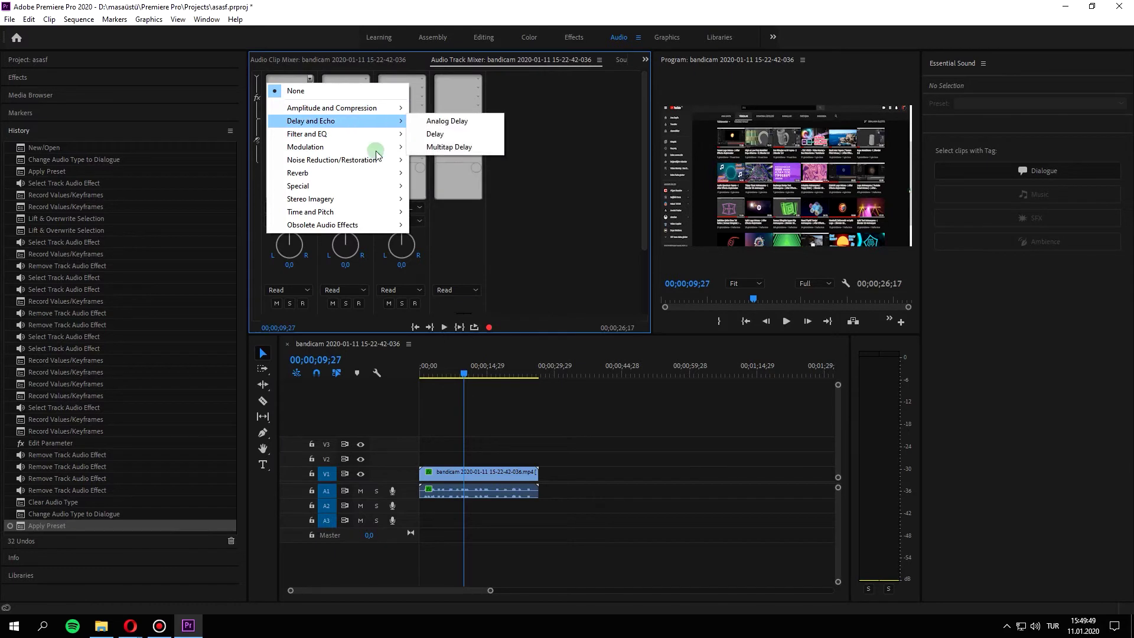
mouse_move(392, 160)
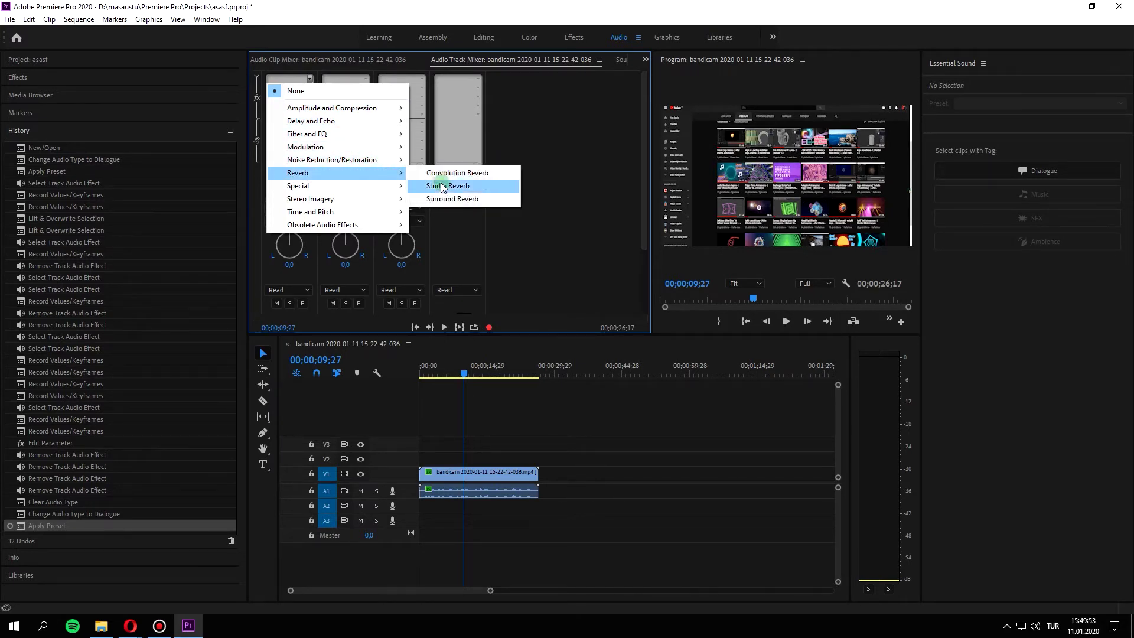
left_click(440, 185)
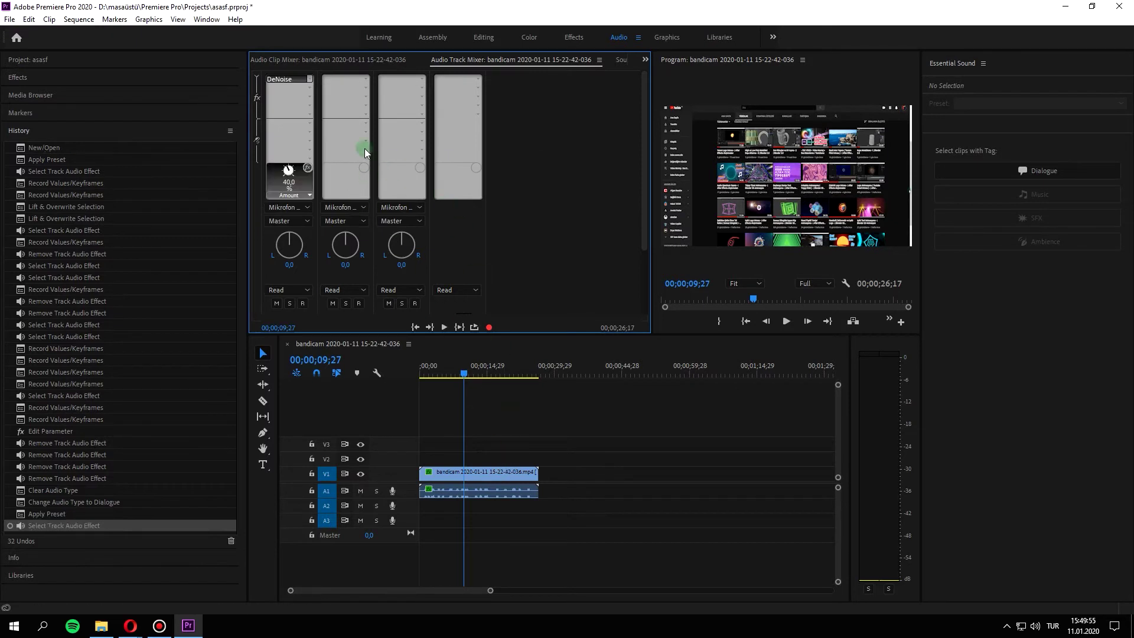
left_click_drag(470, 377, 379, 374)
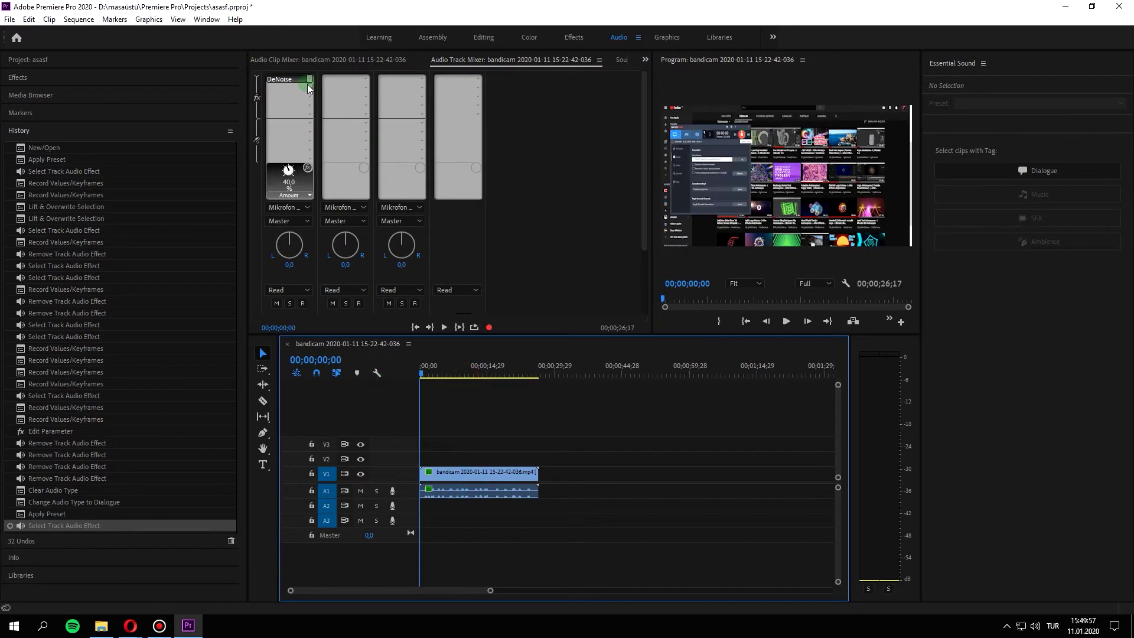
Raise the track DeNoise Amount from 40% to 100% while playing, then close its editor.
double_click(284, 81)
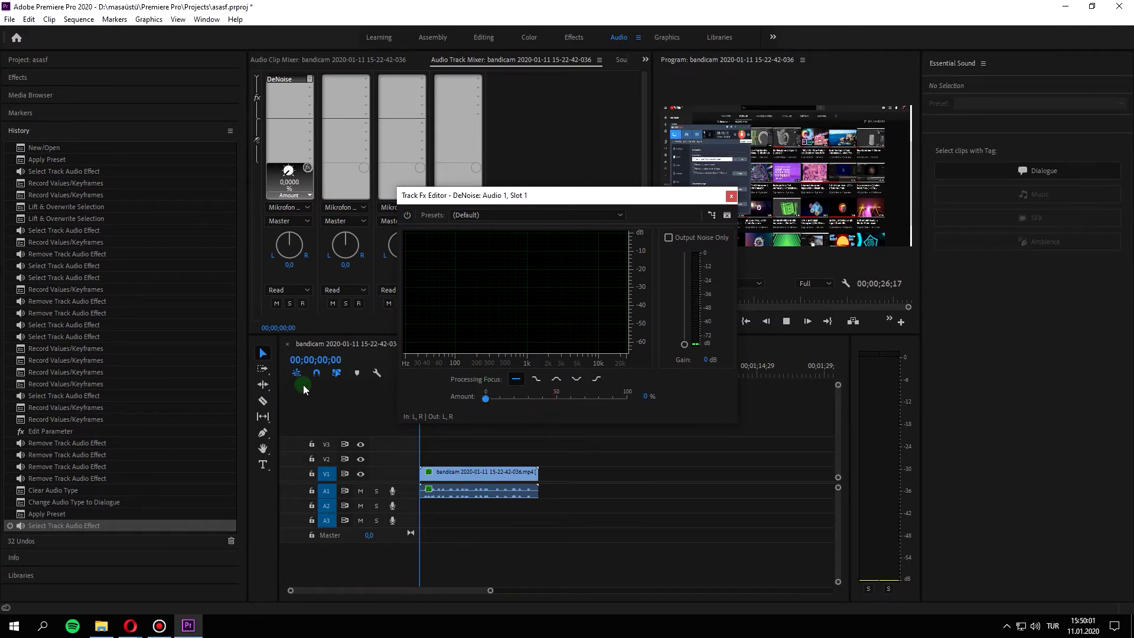
key("space")
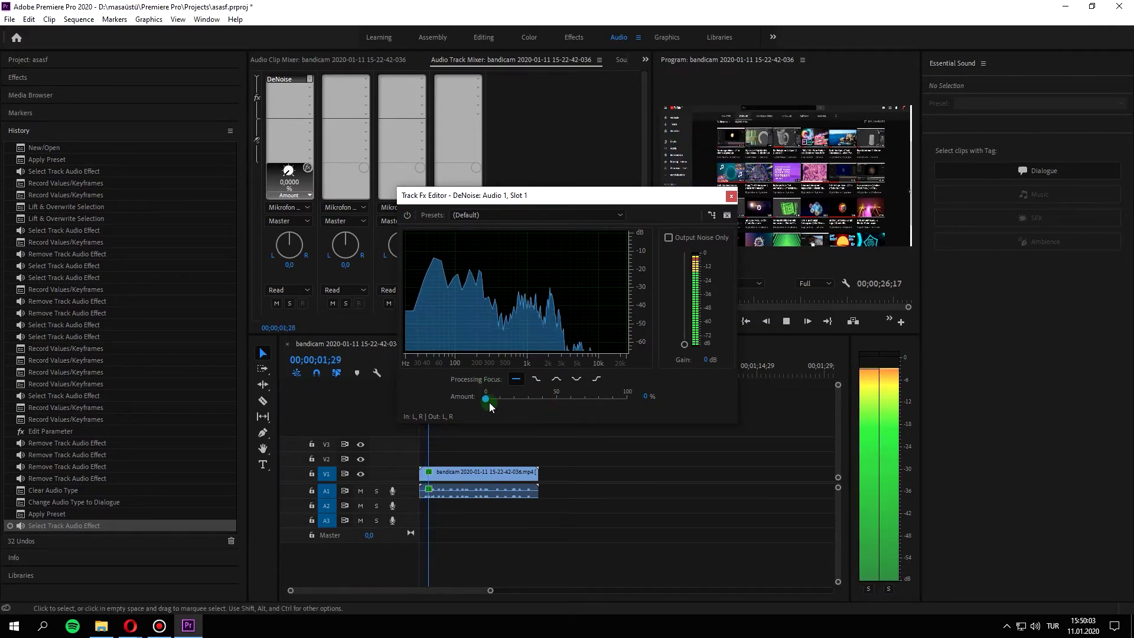
key("space")
left_click_drag(488, 401, 491, 401)
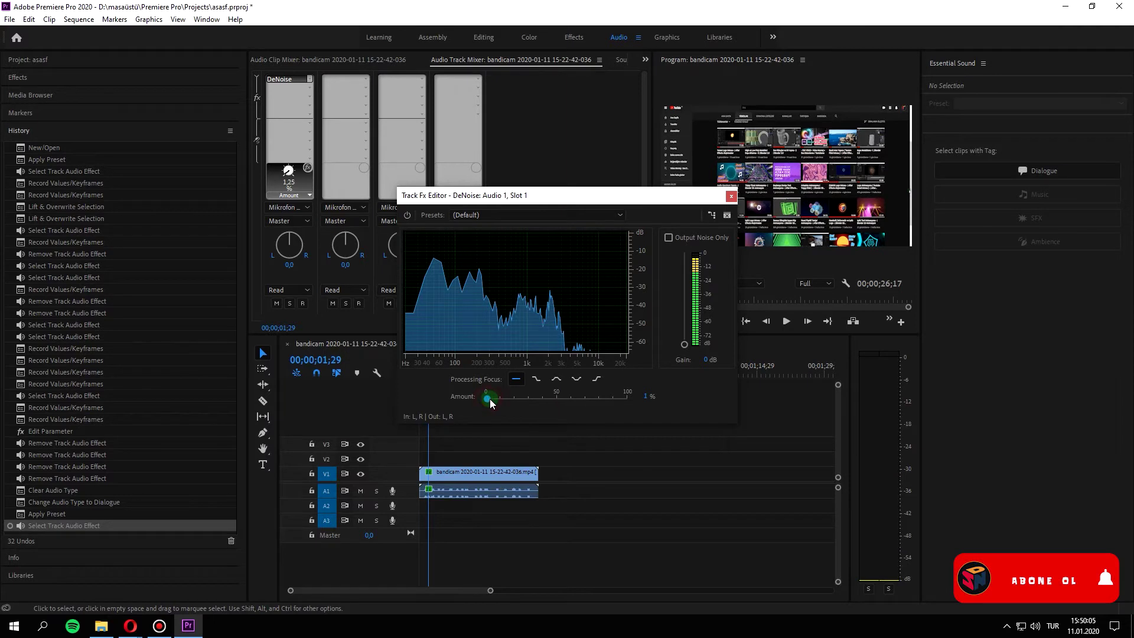
key("space")
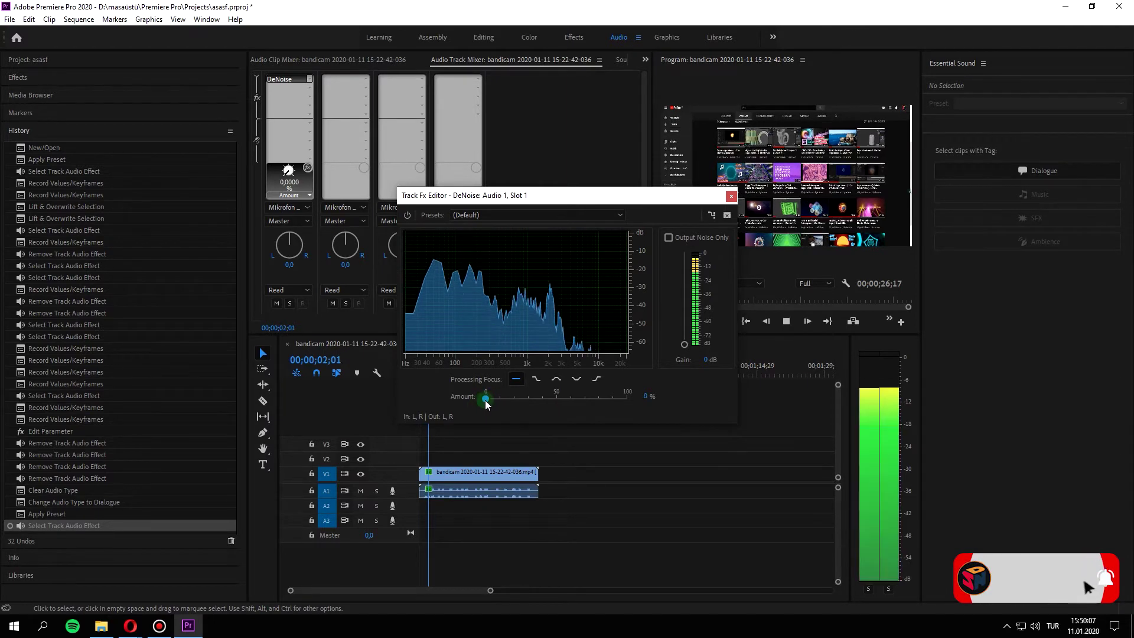
left_click_drag(484, 399, 602, 402)
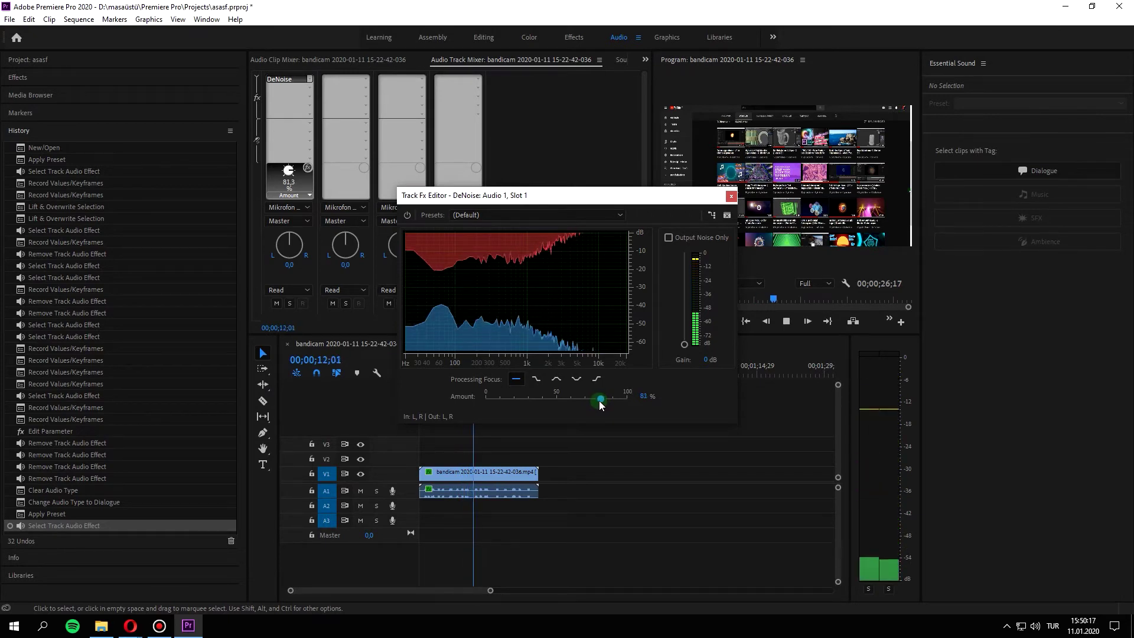
left_click_drag(601, 401, 629, 400)
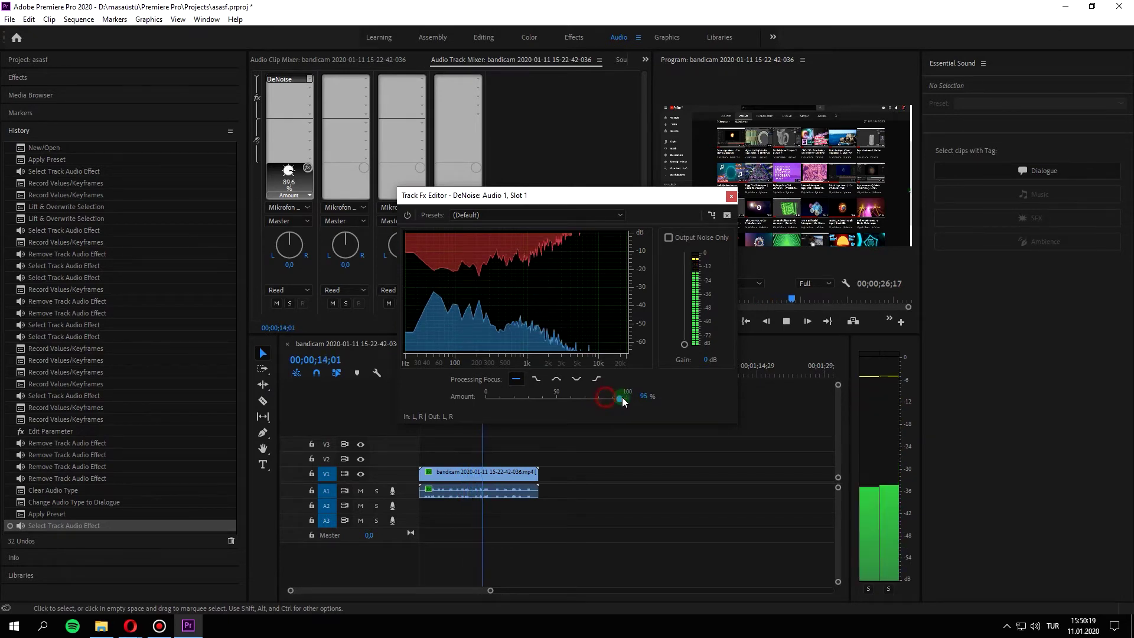
left_click(731, 195)
left_click(556, 441)
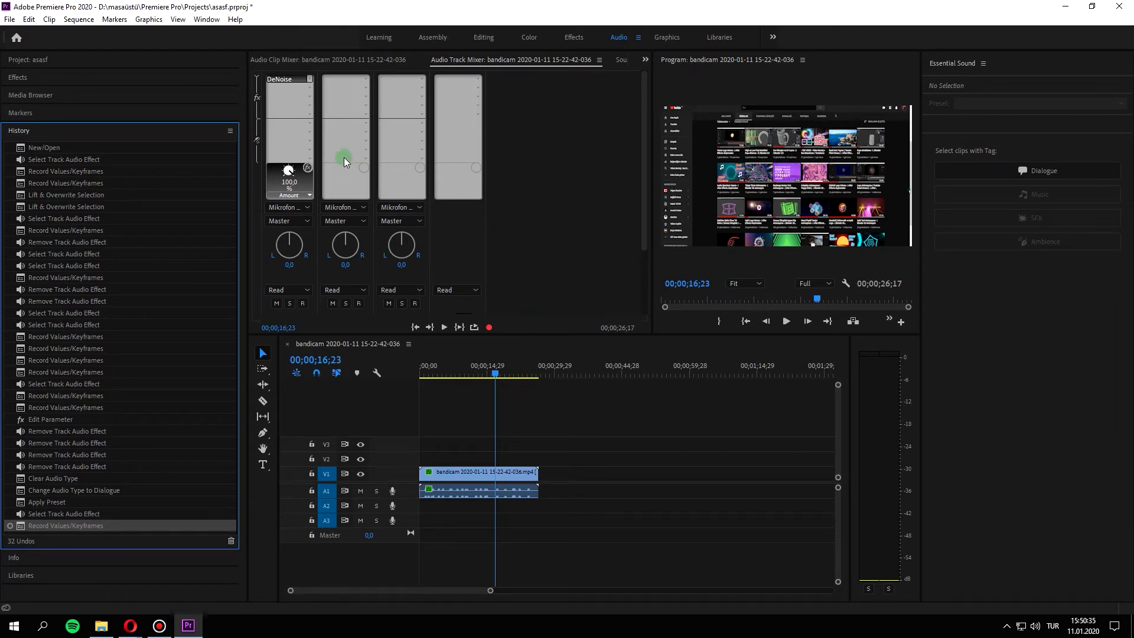
left_click(309, 79)
left_click(333, 8)
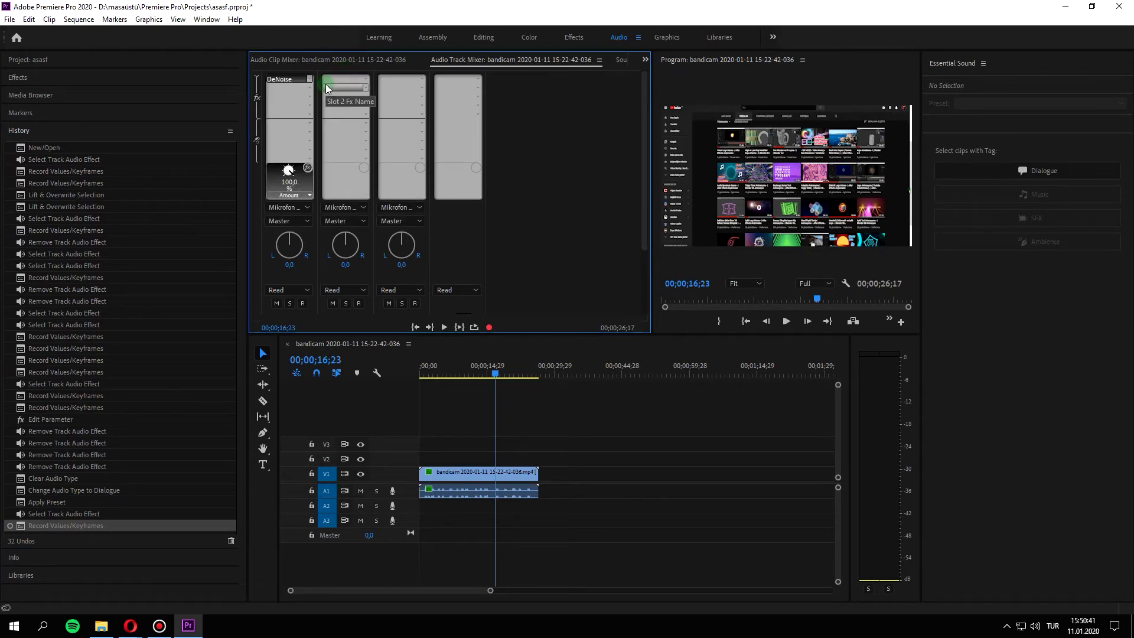
key("space")
key("space")
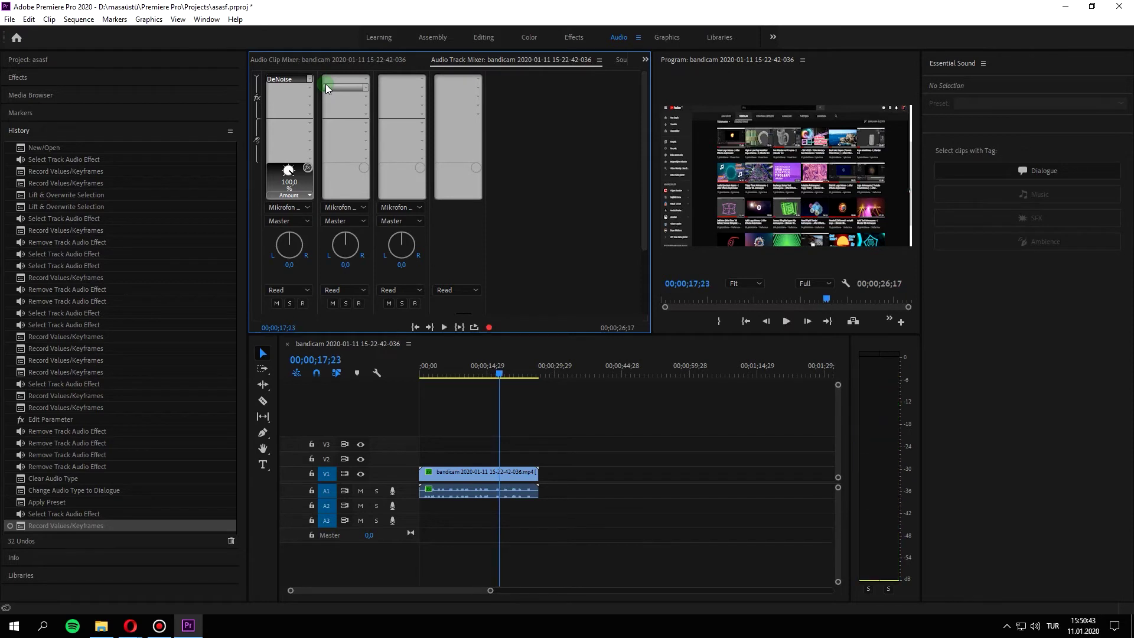
left_click(370, 385)
key("Home")
key("space")
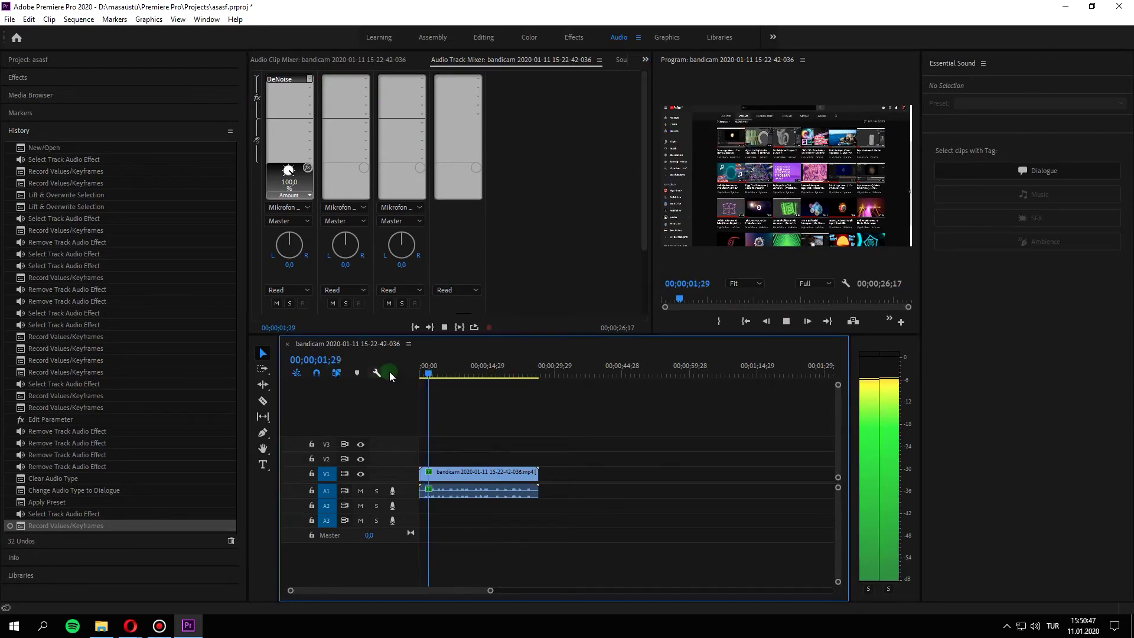
Add Amplitude and Compression > Hard Limiter to Audio 1's second effect slot.
key("space")
left_click(309, 79)
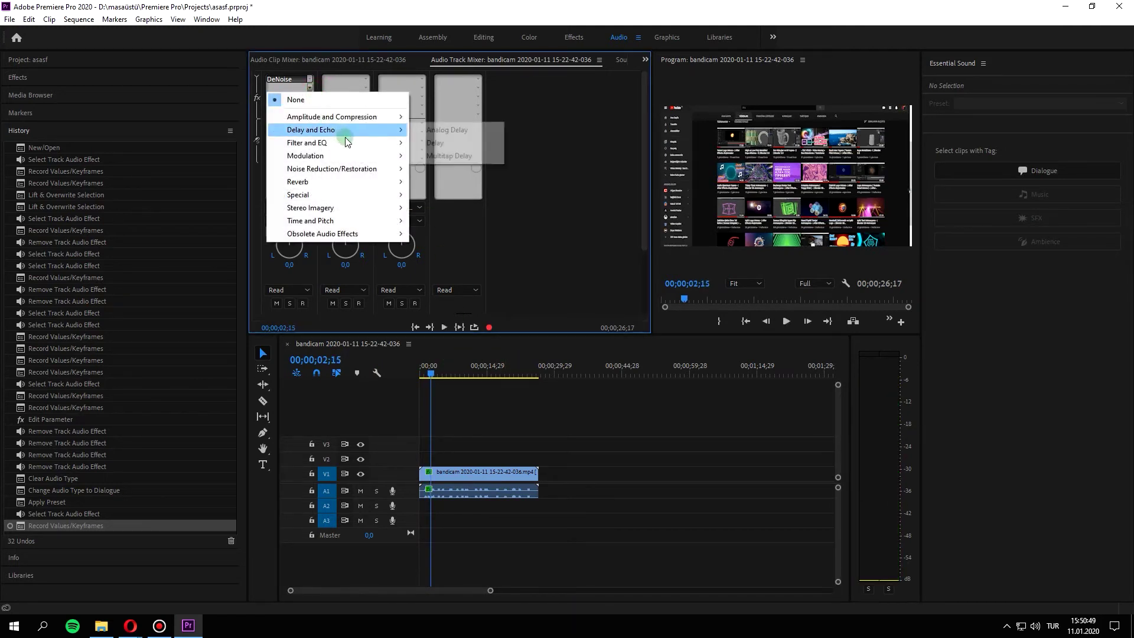
mouse_move(359, 121)
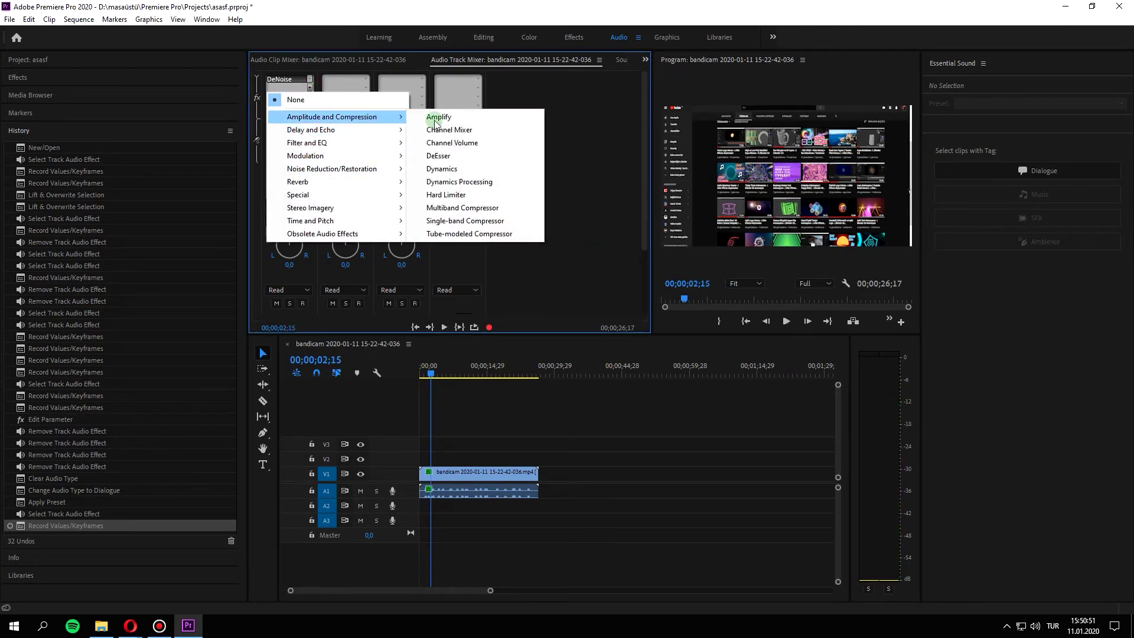
mouse_move(346, 168)
left_click(461, 194)
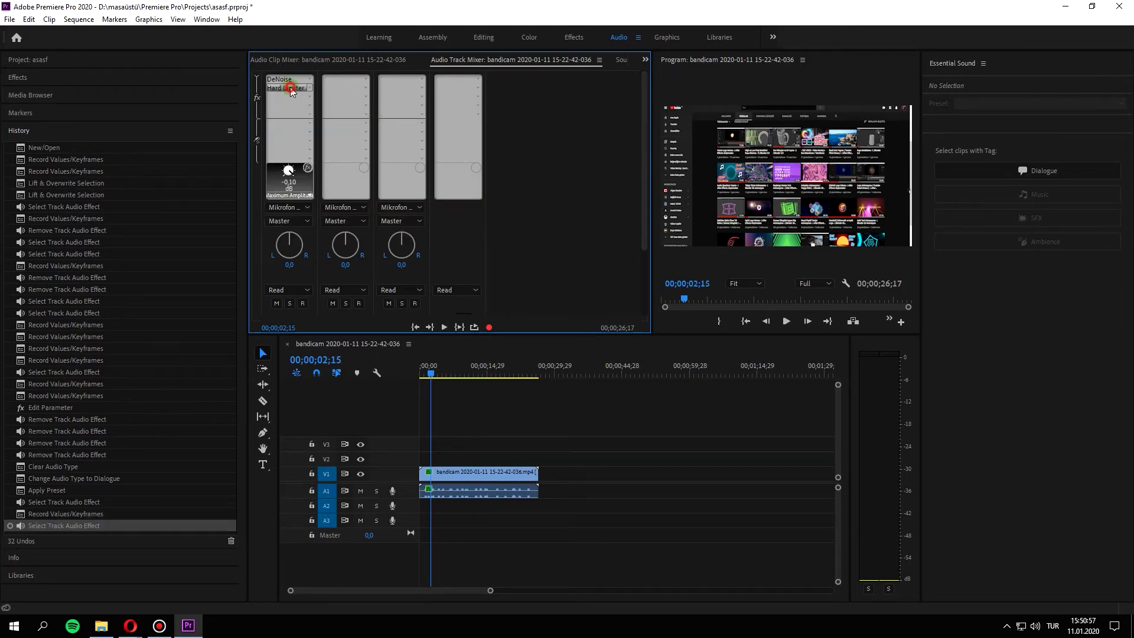
Try the Light preset on the Hard Limiter, then set it to Limit to -.1dB.
double_click(287, 88)
left_click_drag(429, 378, 421, 372)
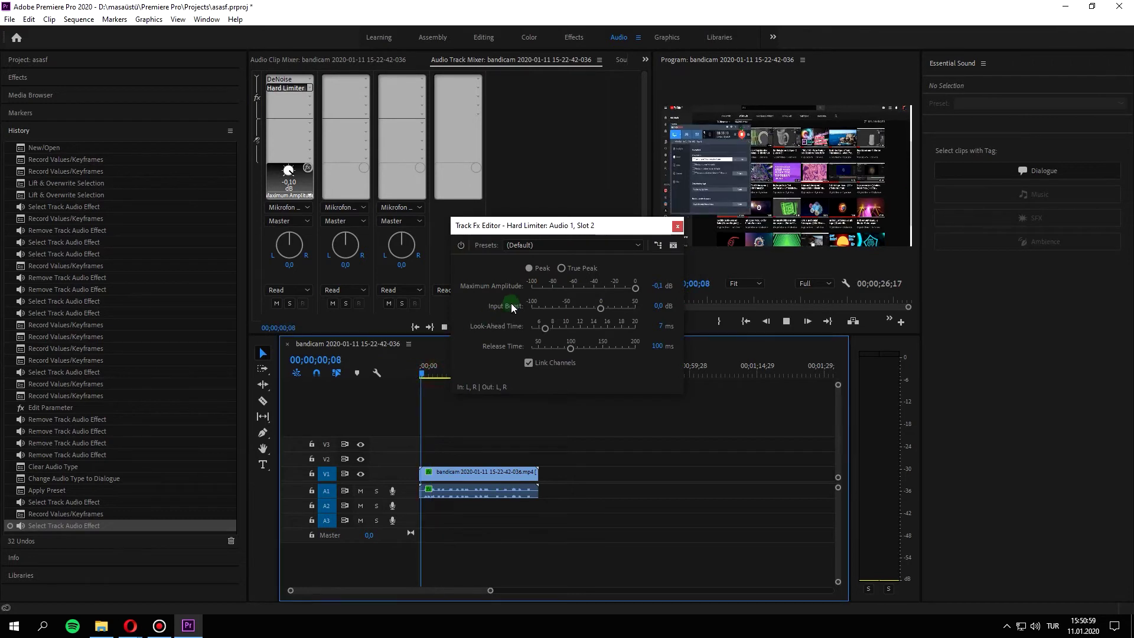
key("space")
left_click(633, 247)
left_click(579, 297)
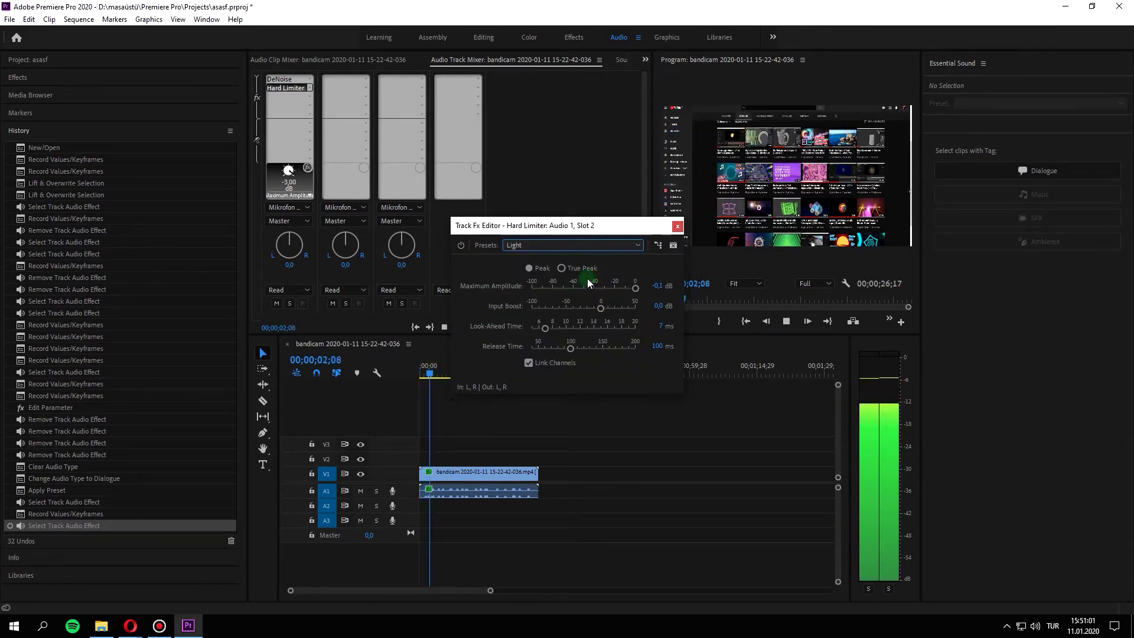
left_click(638, 246)
left_click(595, 309)
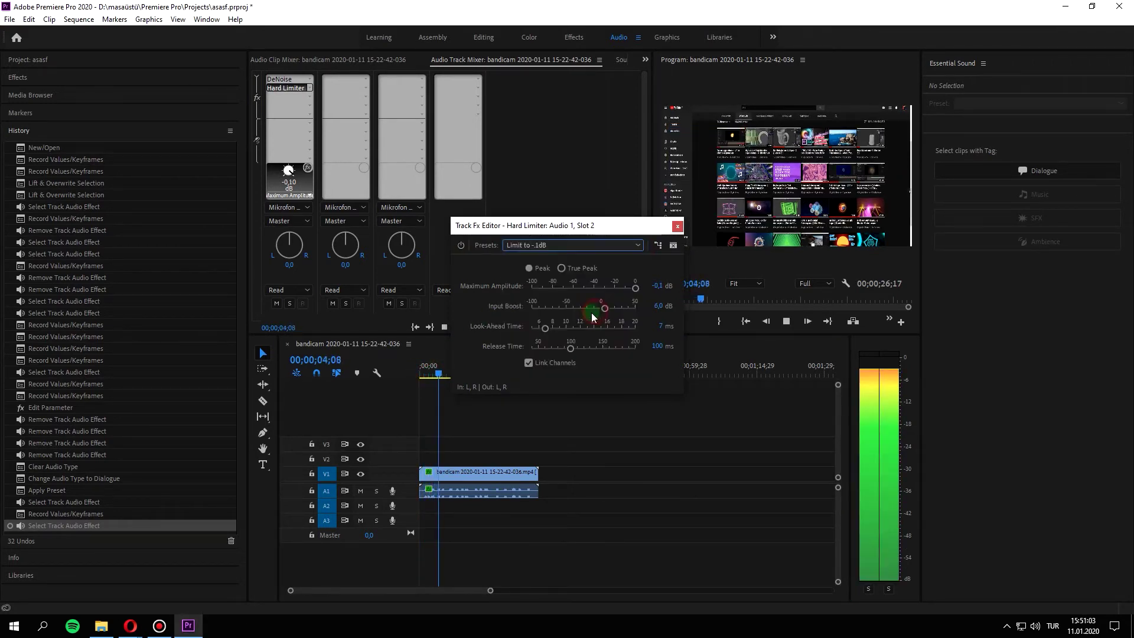
key("space")
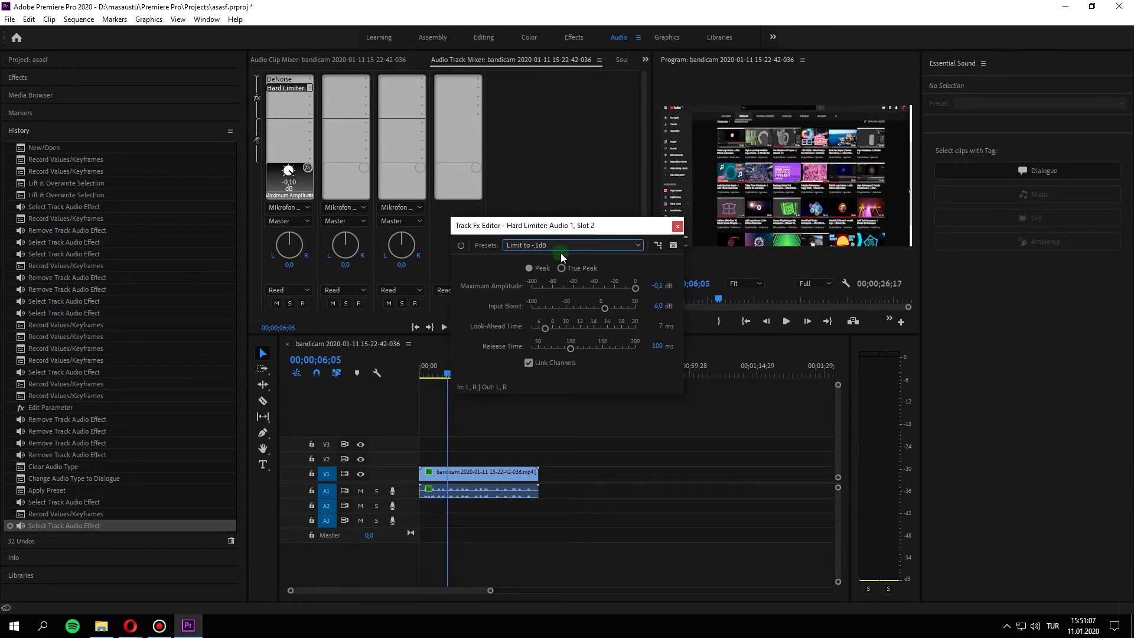
Close the Hard Limiter and put Dynamics Processing in Audio 1's third effect slot.
left_click(676, 227)
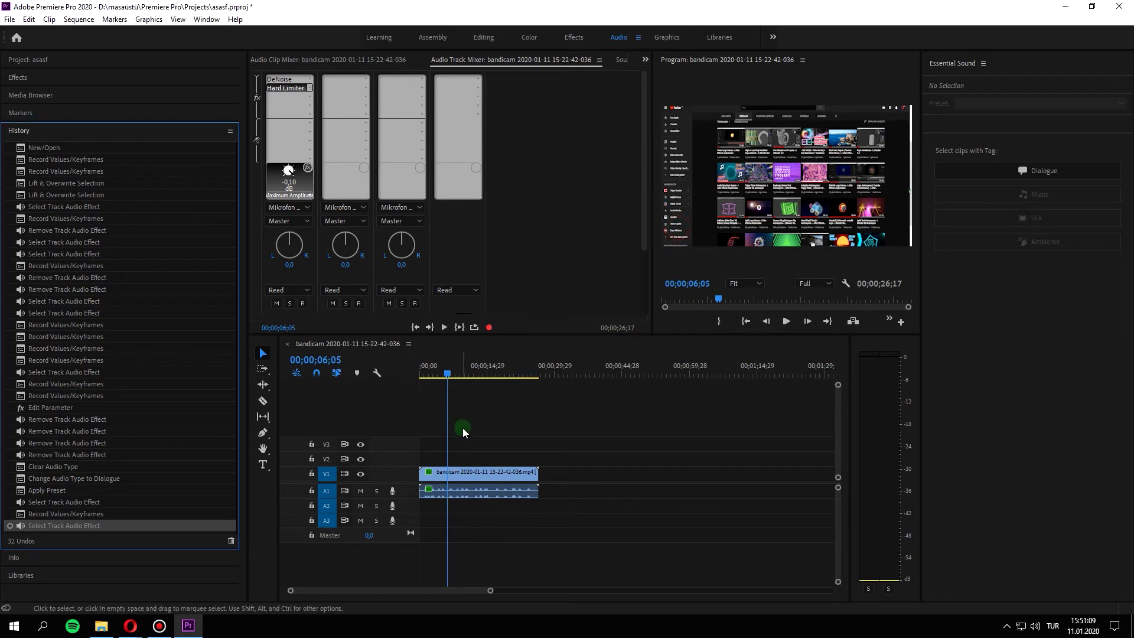
key("space")
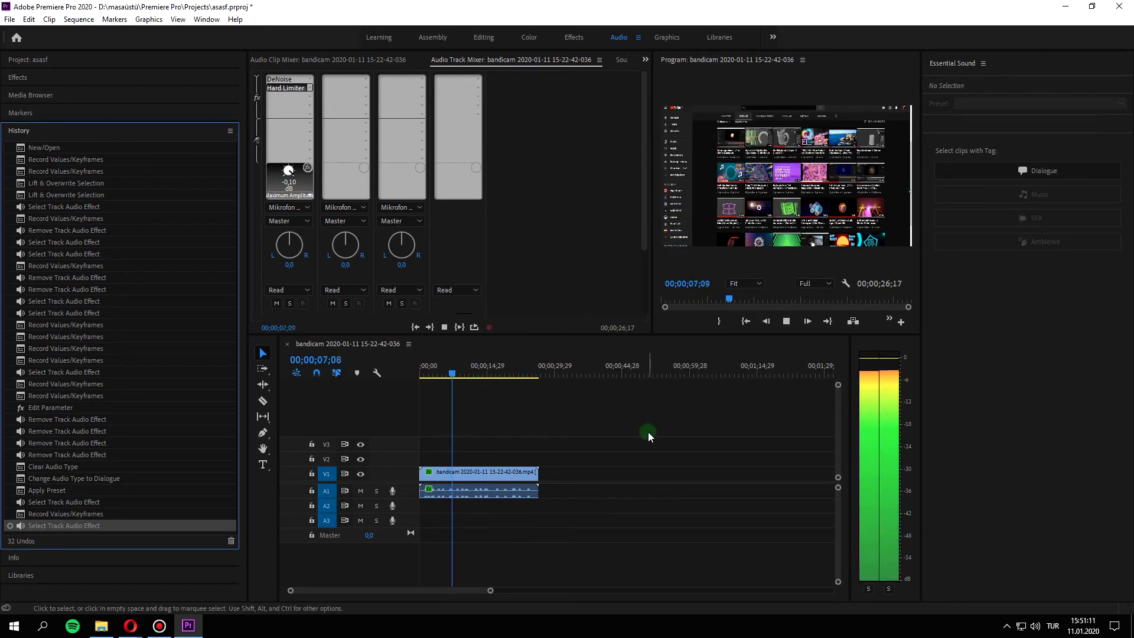
left_click(314, 95)
mouse_move(324, 126)
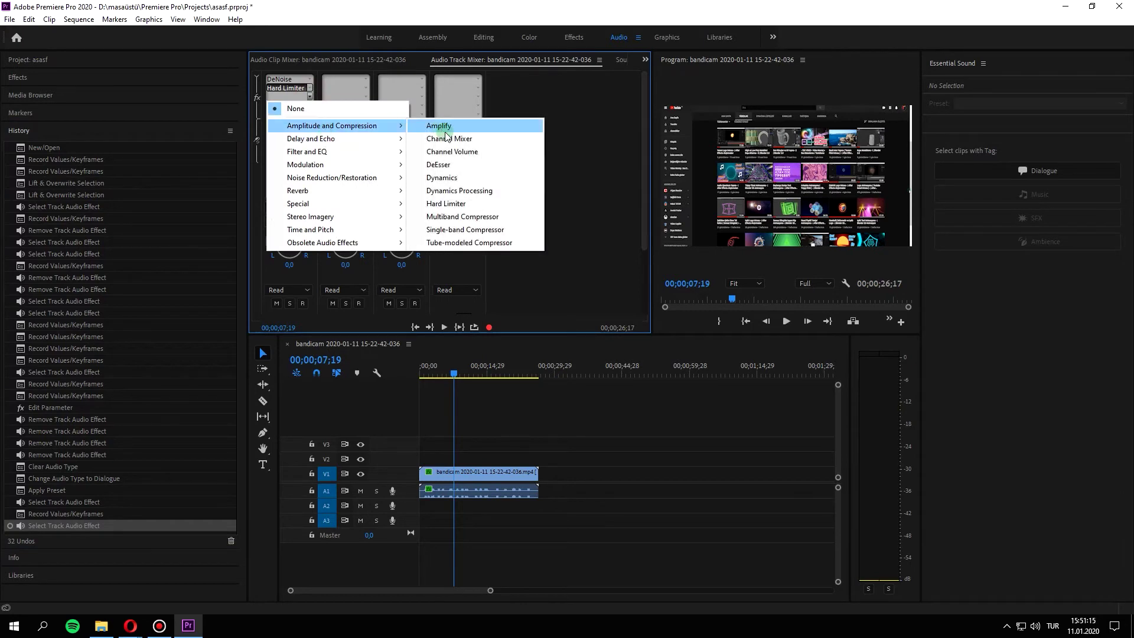
left_click(472, 190)
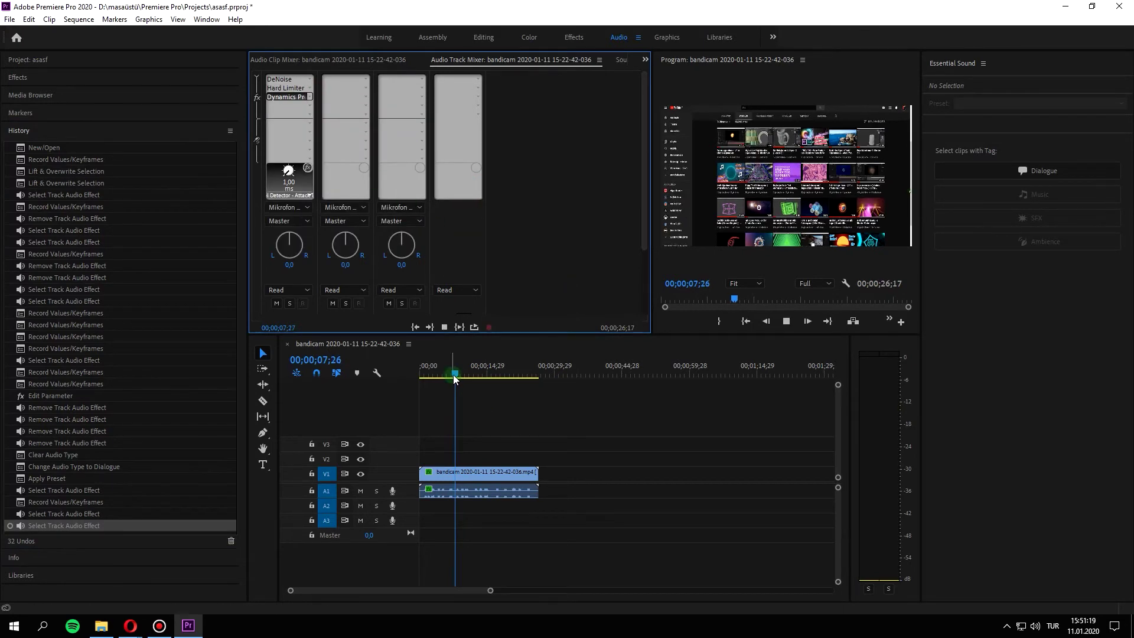
left_click_drag(452, 375, 421, 375)
left_click(281, 97)
Apply the Voice Over preset to Dynamics Processing and listen to it.
double_click(281, 97)
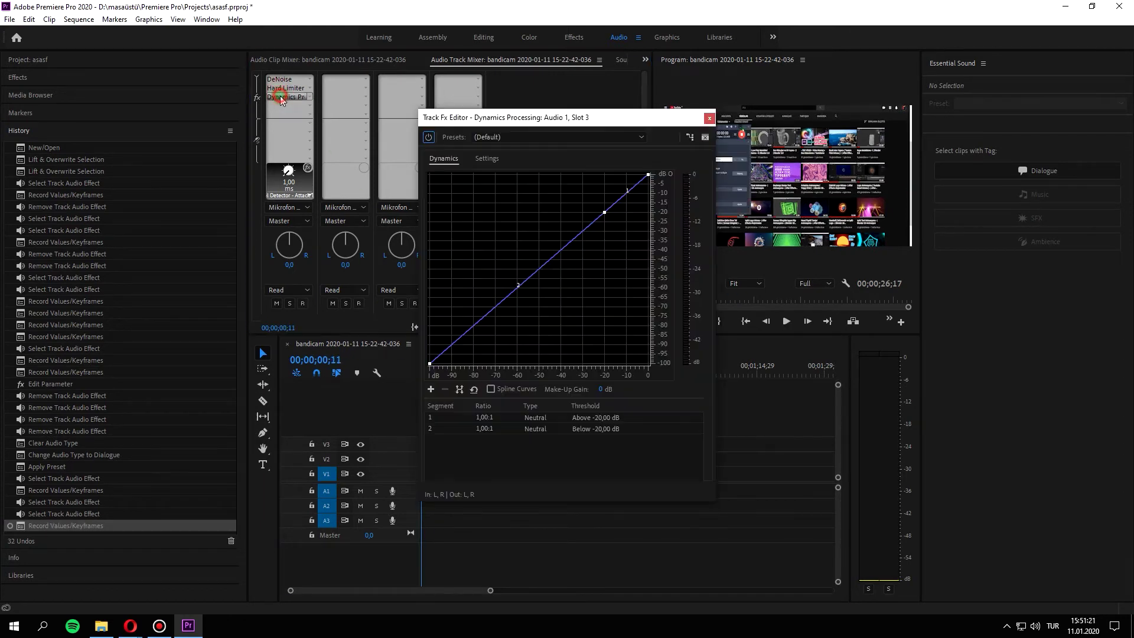
key("space")
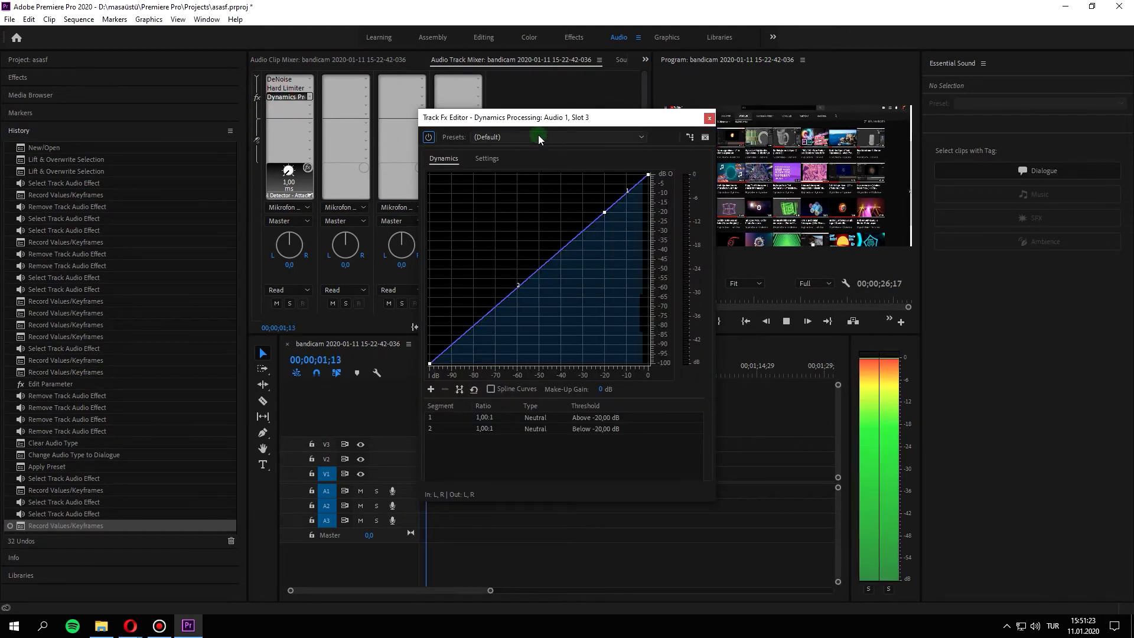
key("space")
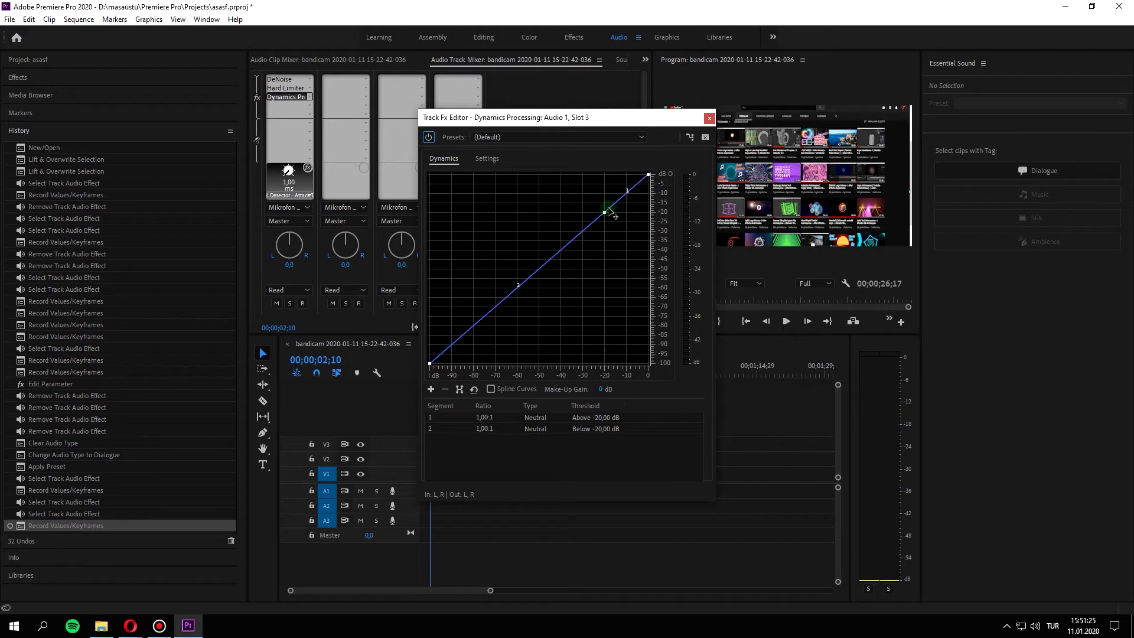
left_click(554, 134)
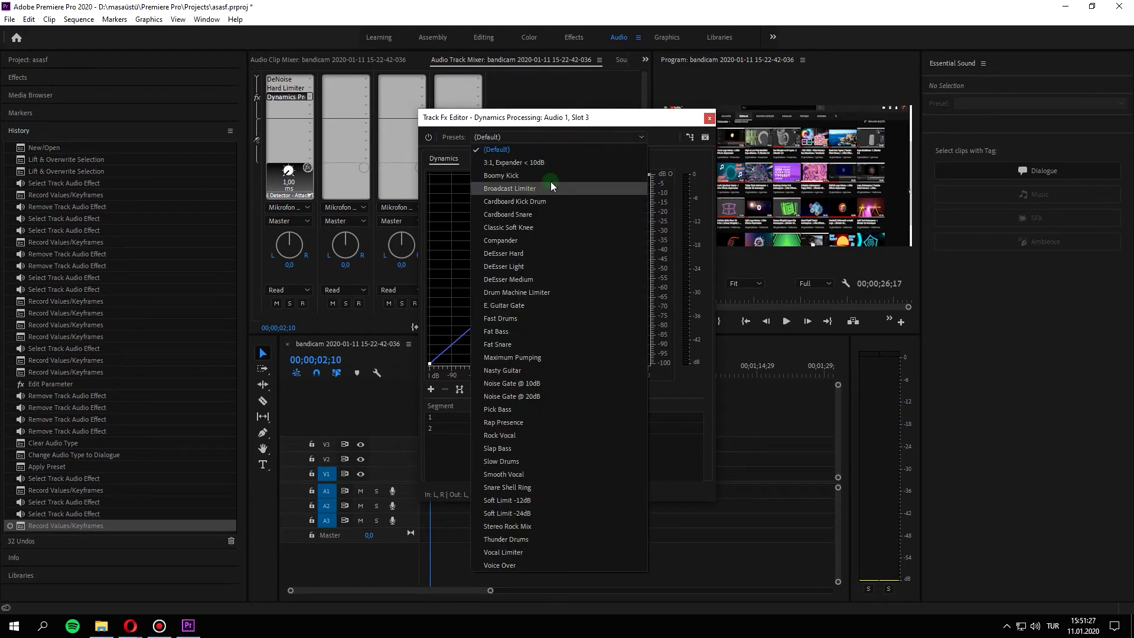
left_click(630, 122)
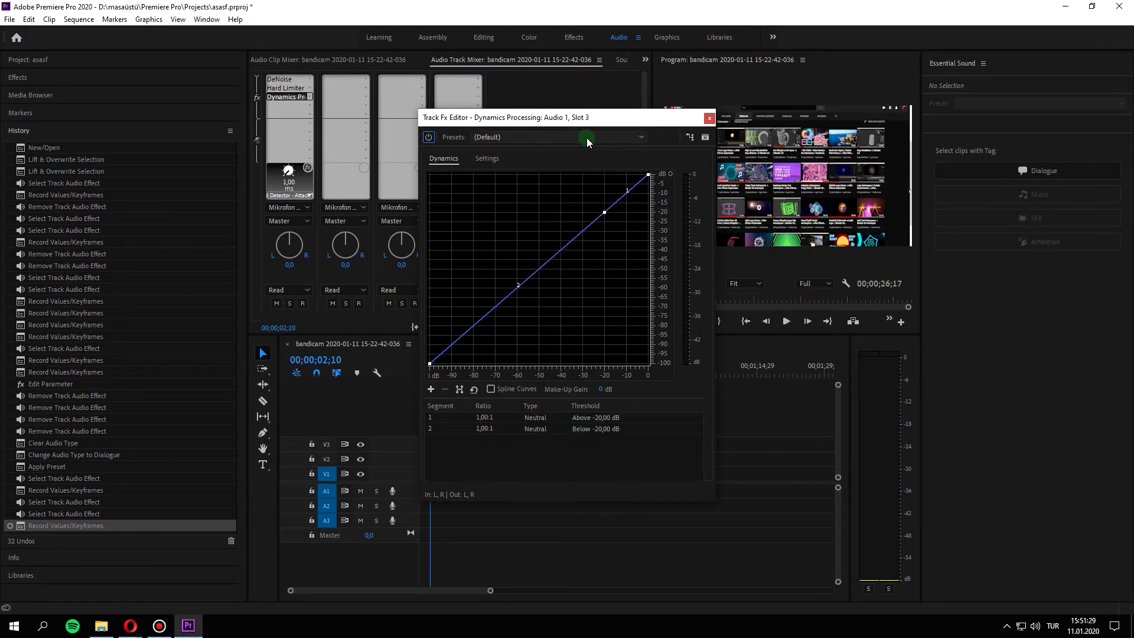
left_click(587, 137)
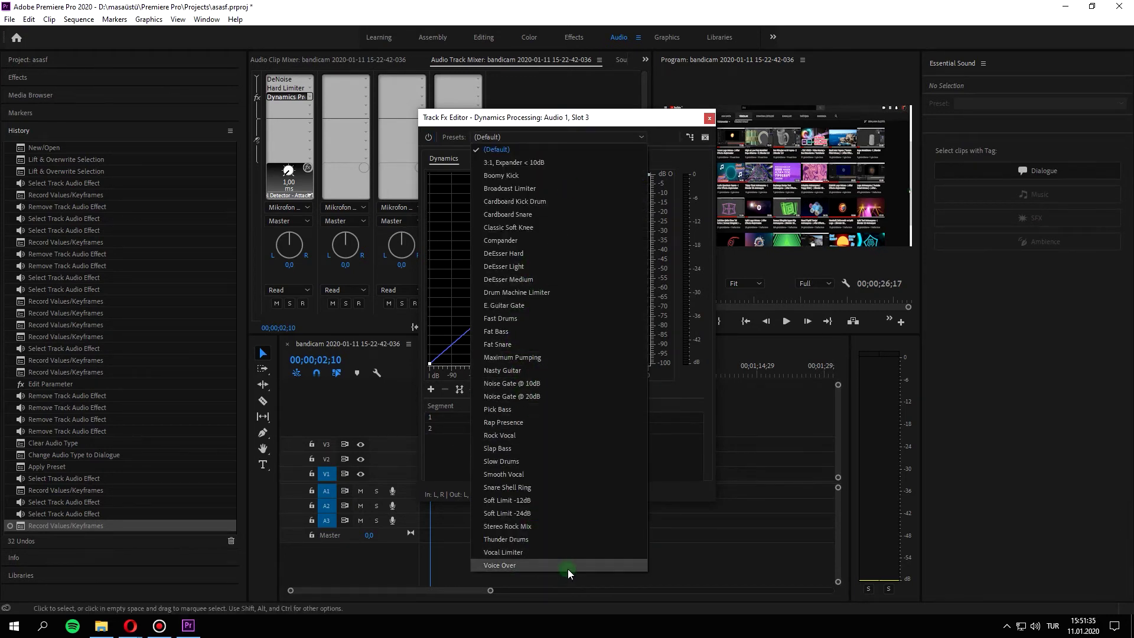
left_click(515, 565)
key("space")
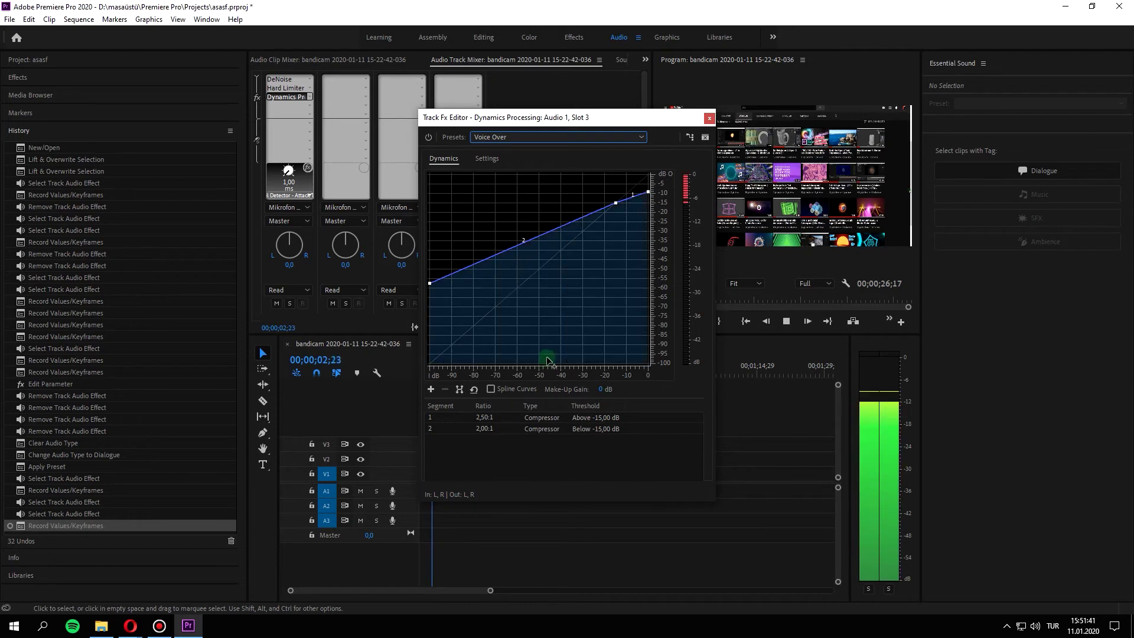
key("space")
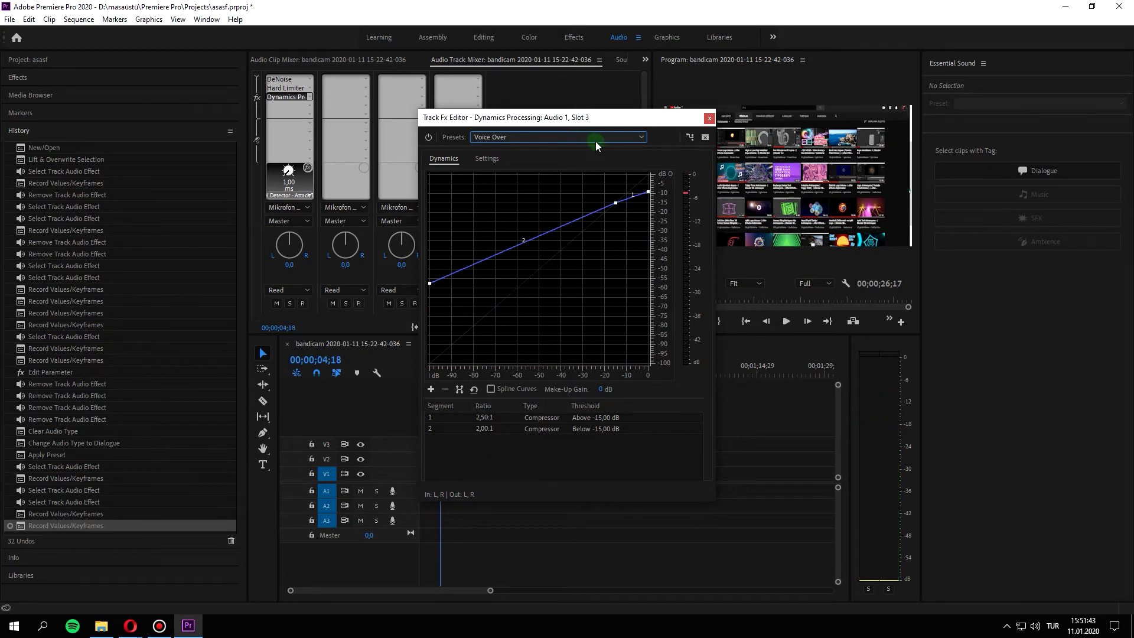
Switch Dynamics Processing to the 3:1, Expander < 10dB preset, listen, and close the editor.
left_click(595, 138)
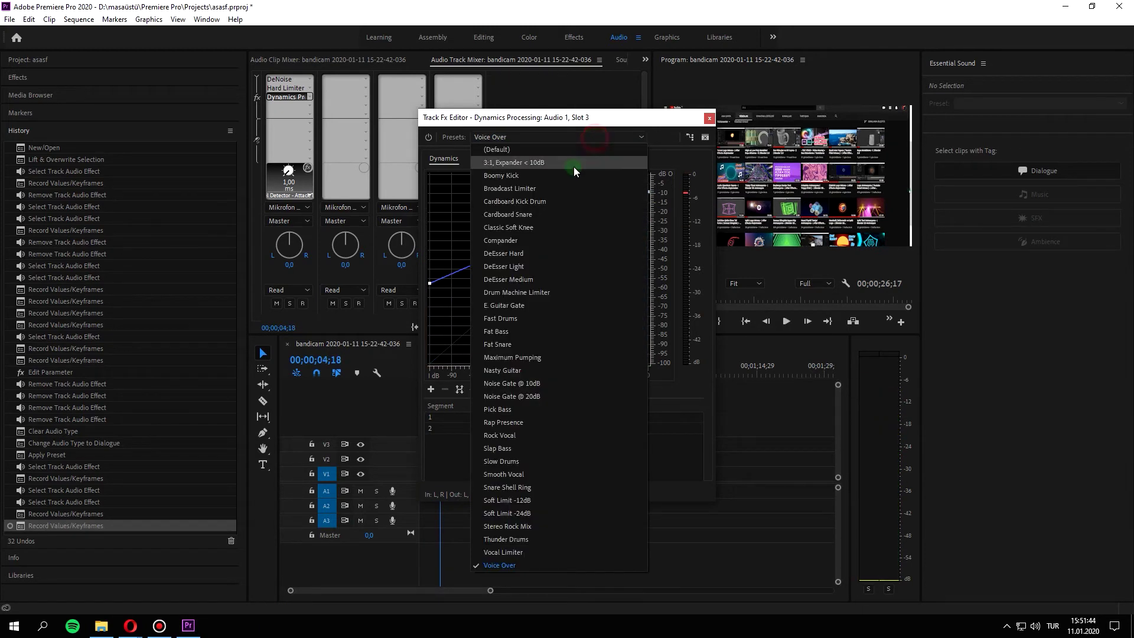
left_click(502, 167)
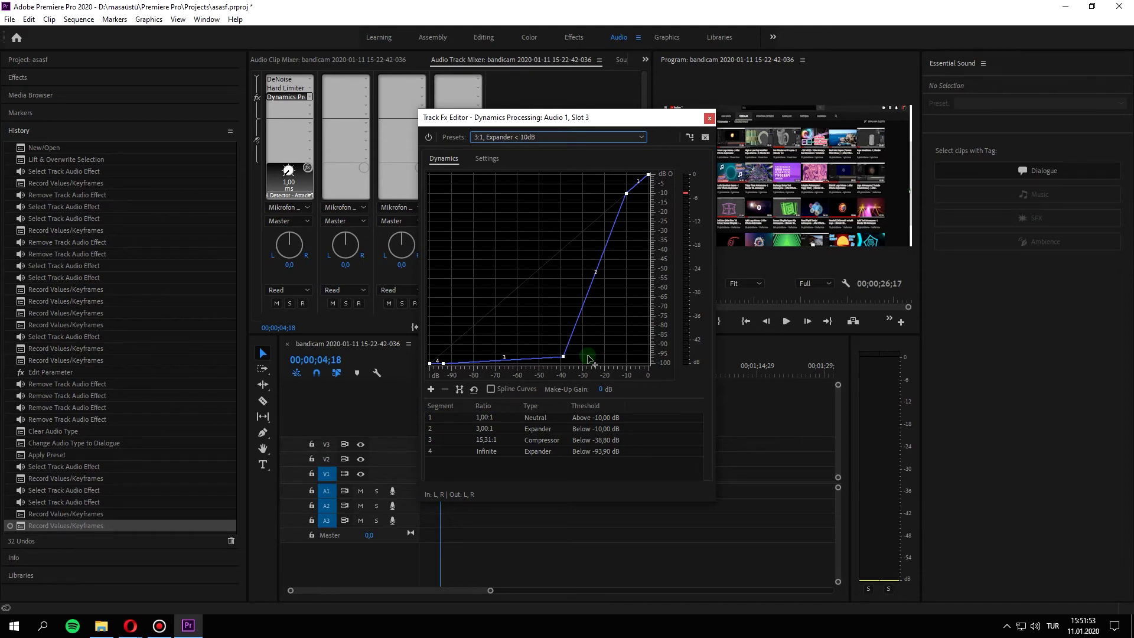
key("space")
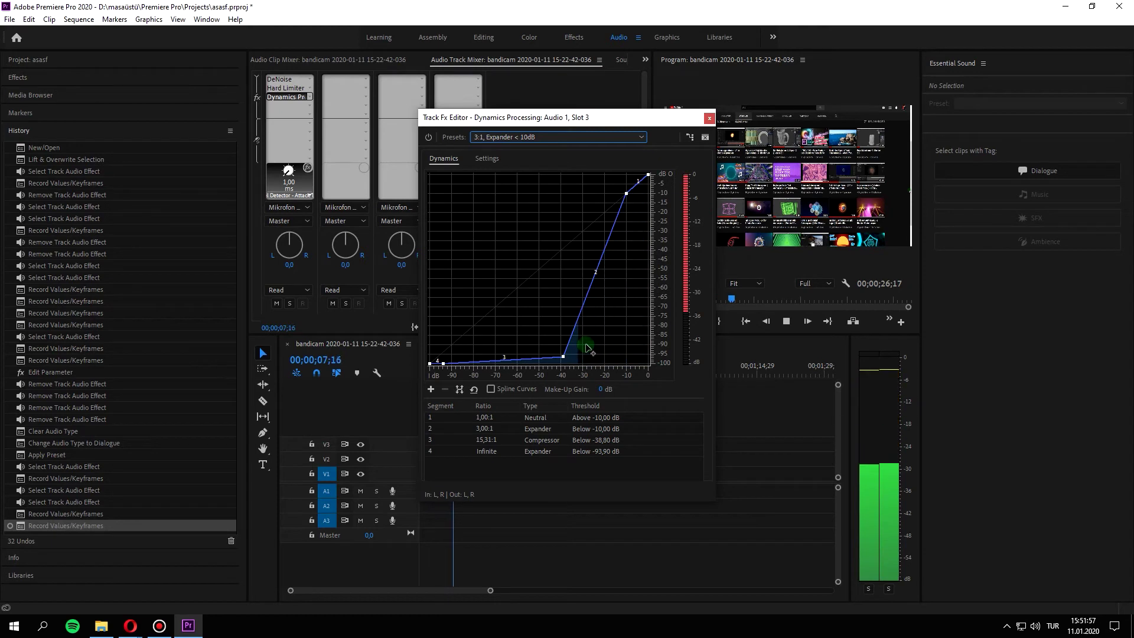
key("space")
left_click(641, 141)
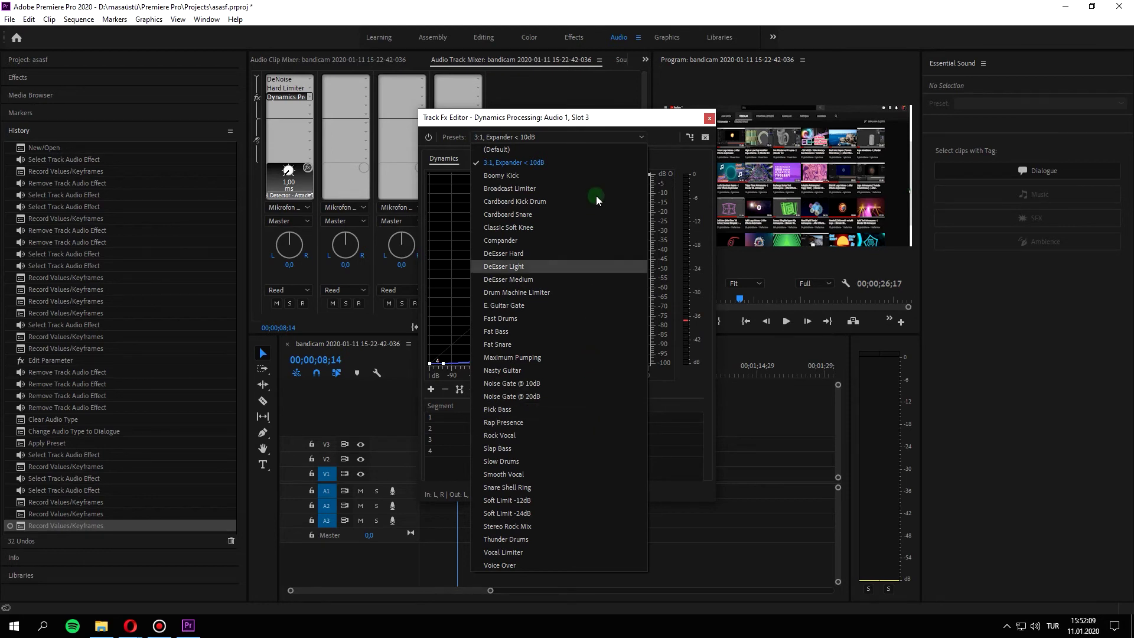
left_click(589, 117)
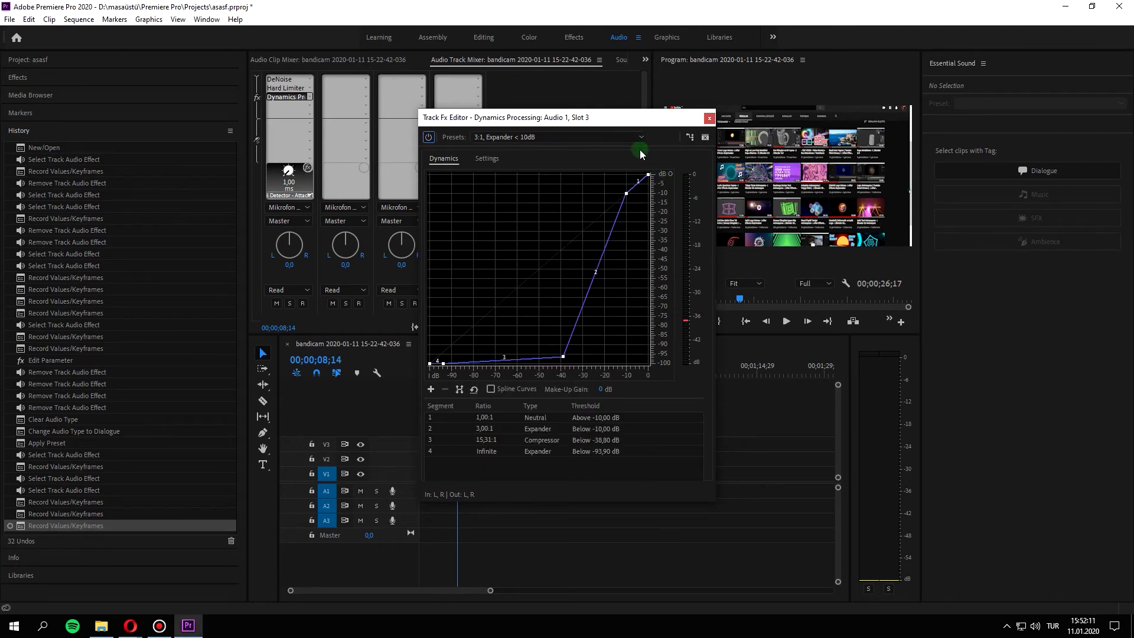
key("space")
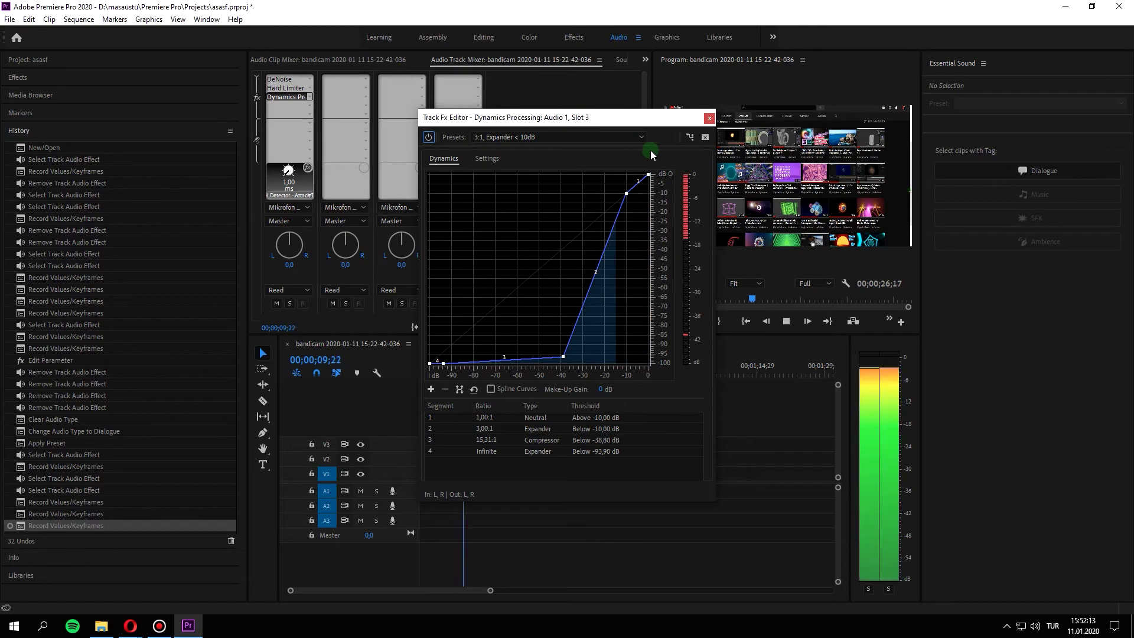
left_click(709, 118)
left_click(307, 109)
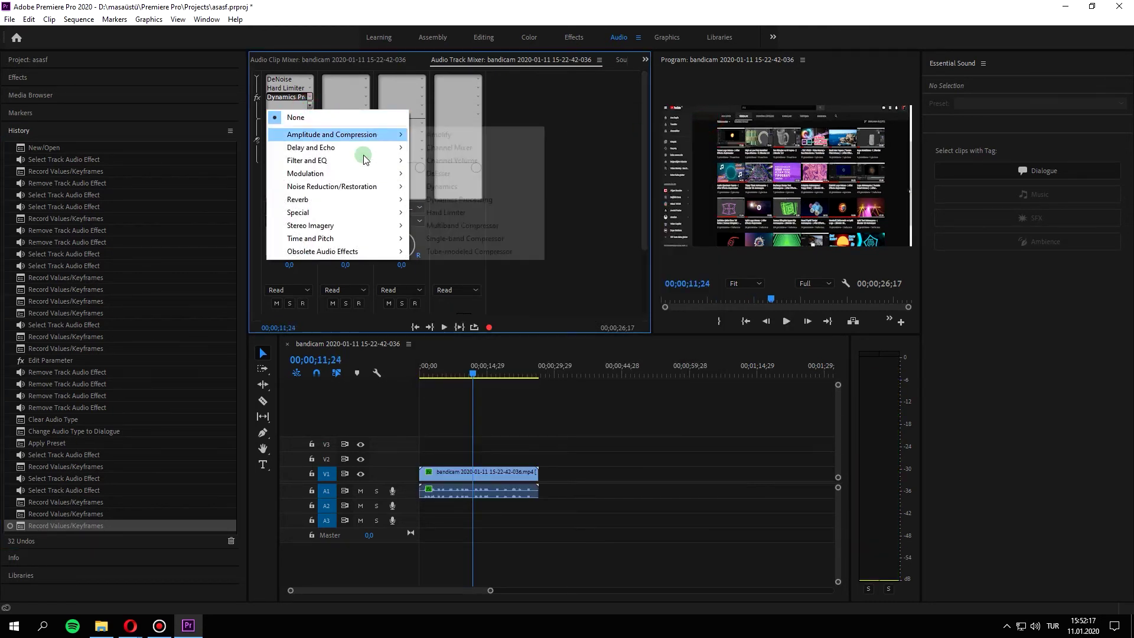
mouse_move(372, 174)
left_click(649, 450)
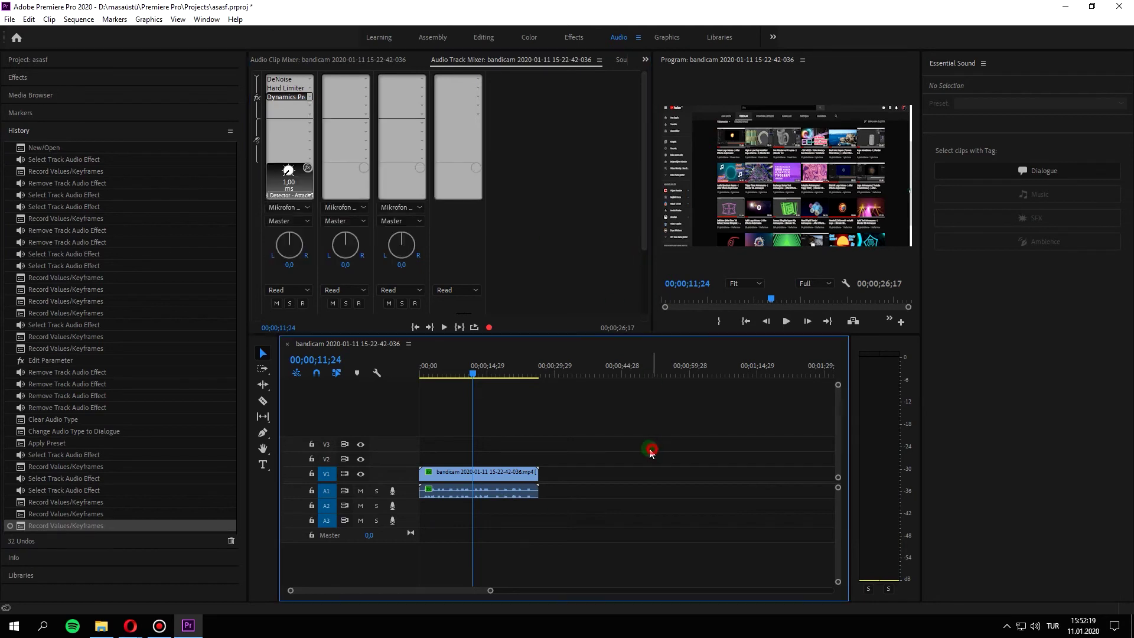
left_click(501, 497)
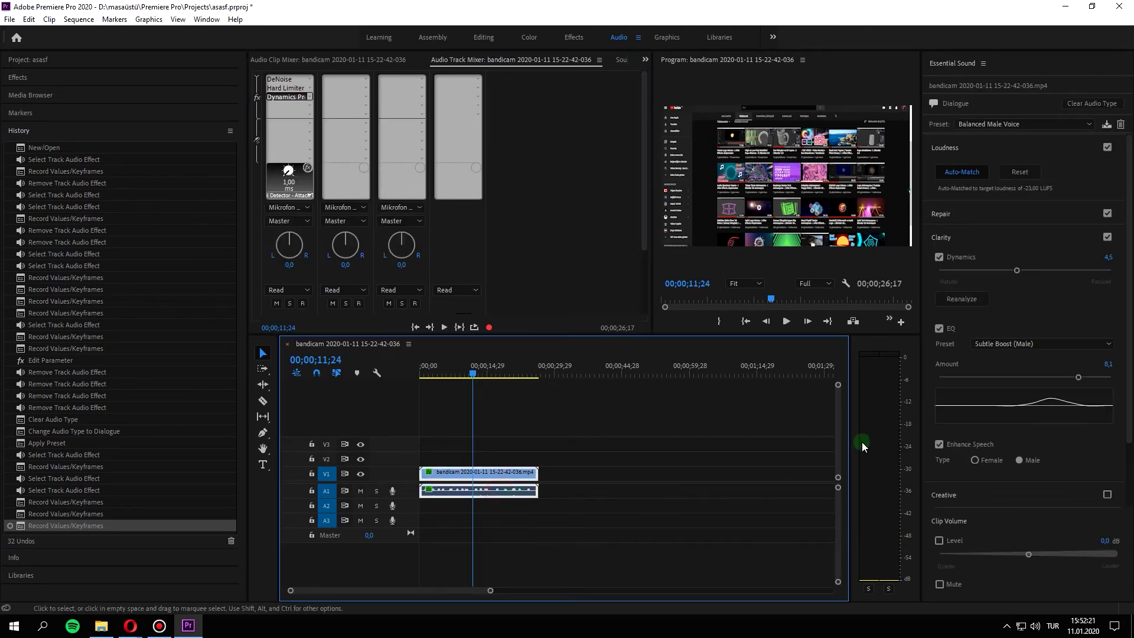
key("space")
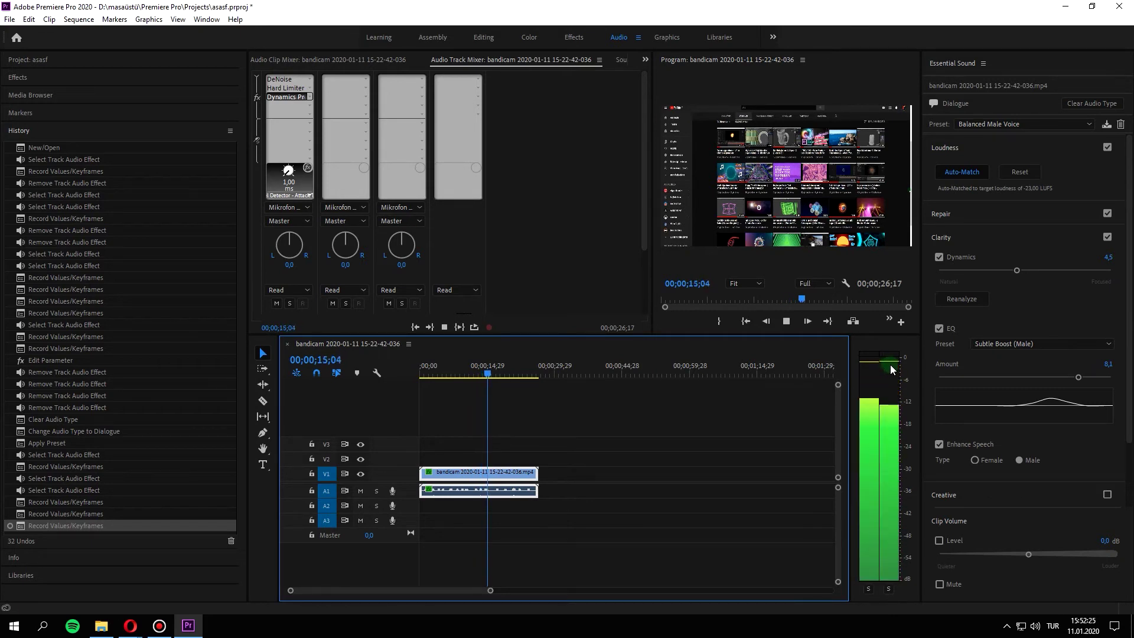
key("space")
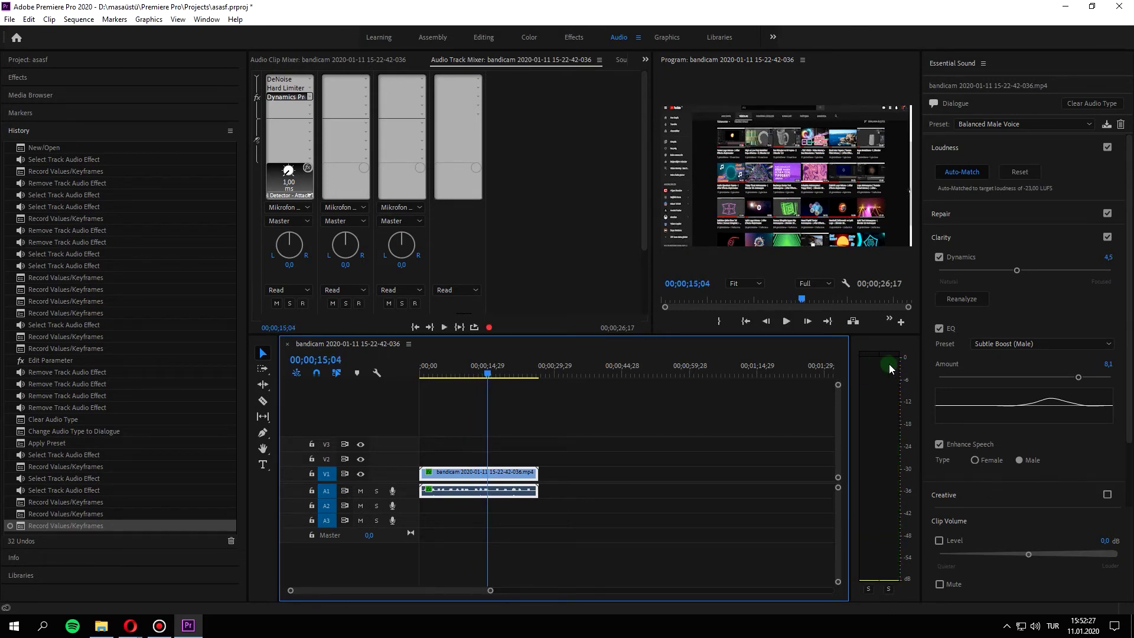
key("space")
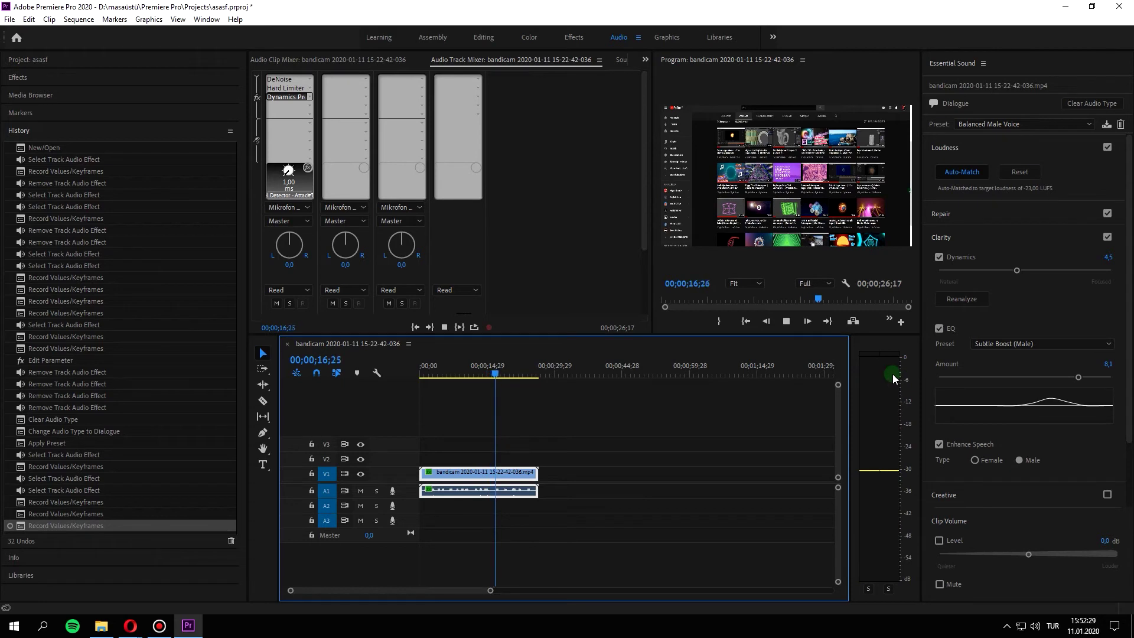
key("space")
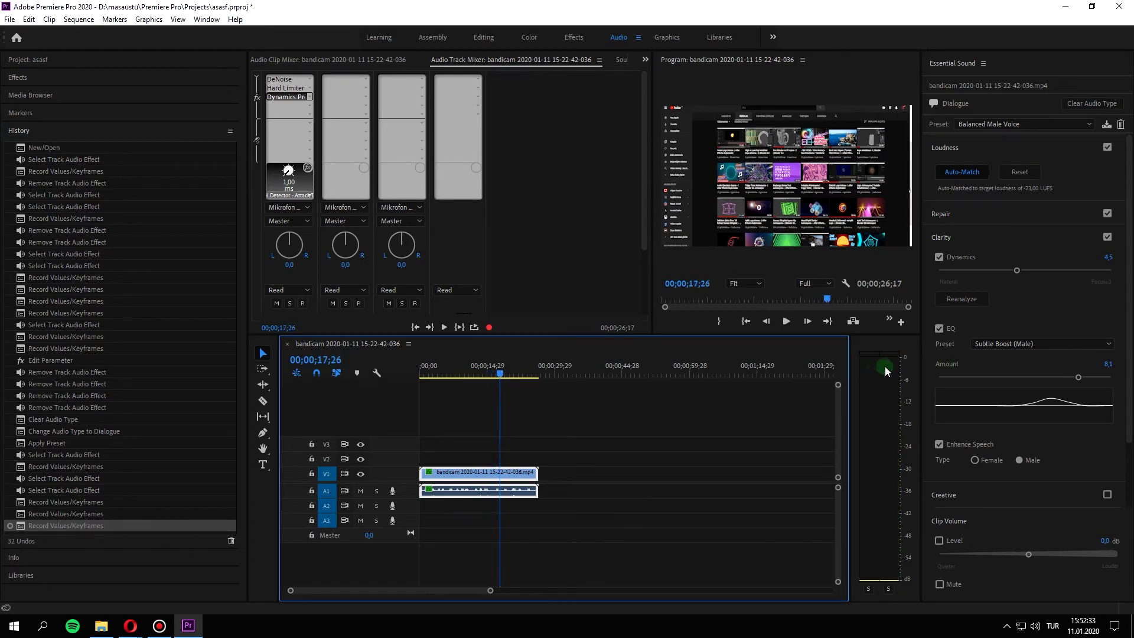
left_click(507, 490)
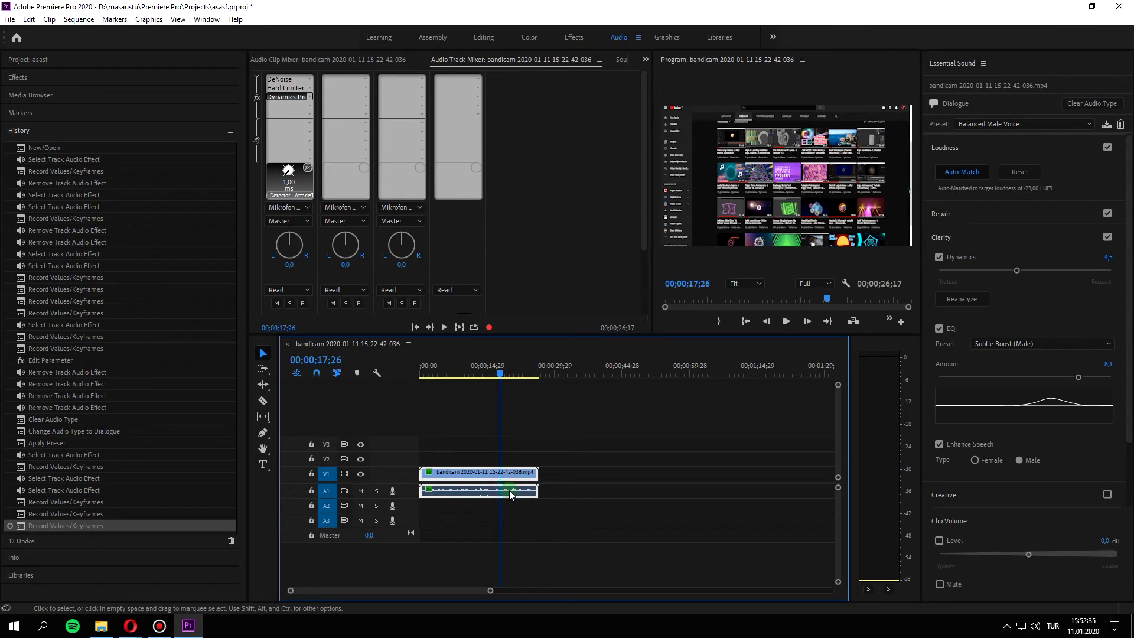
Apply Normalize All Peaks to the clip's audio gain and play back the result.
key("g")
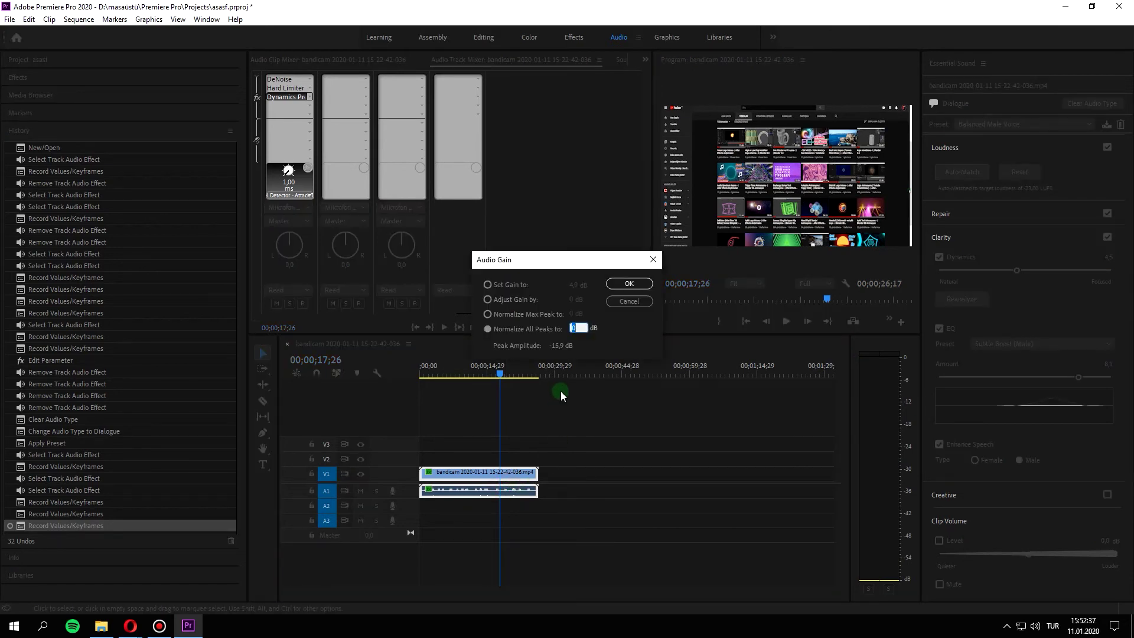
left_click(581, 327)
left_click(581, 324)
left_click(578, 322)
left_click(630, 284)
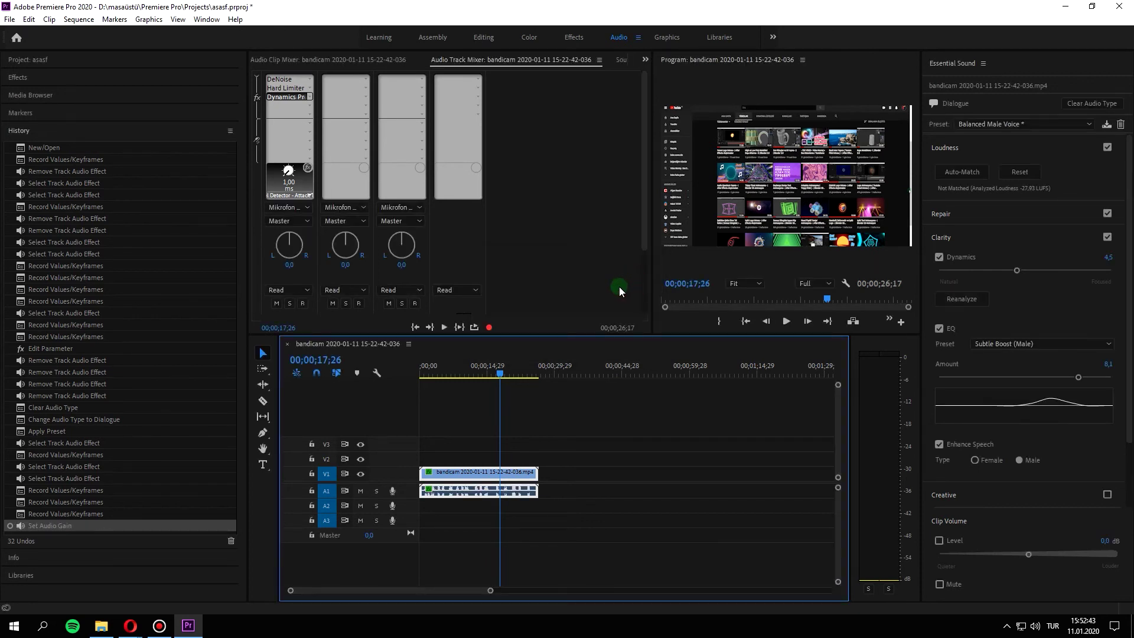
key("space")
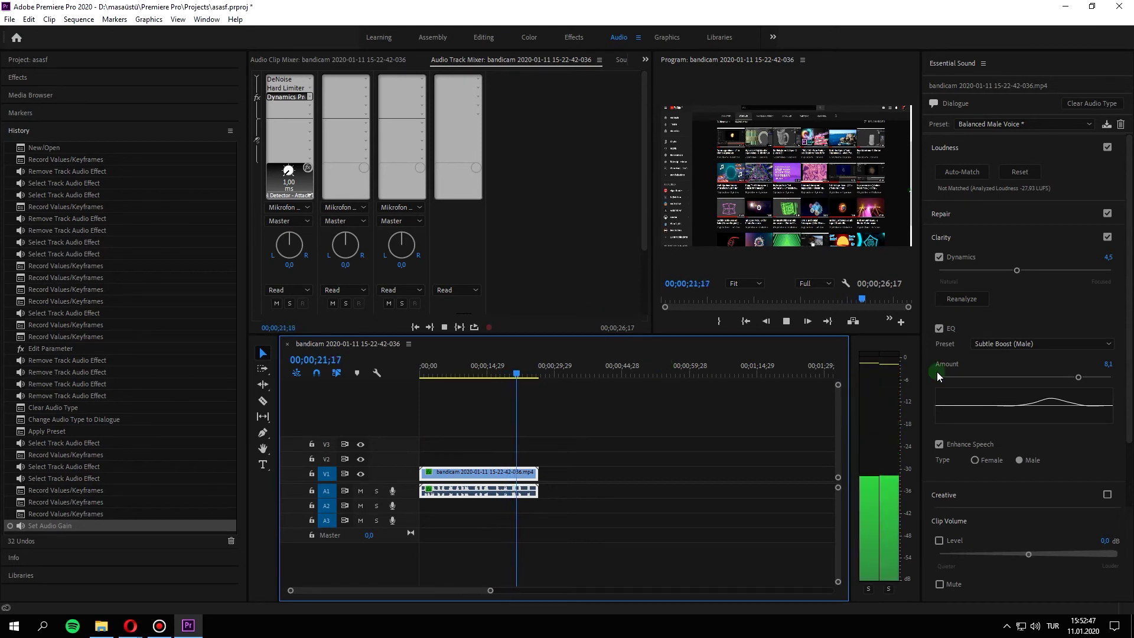
left_click(958, 298)
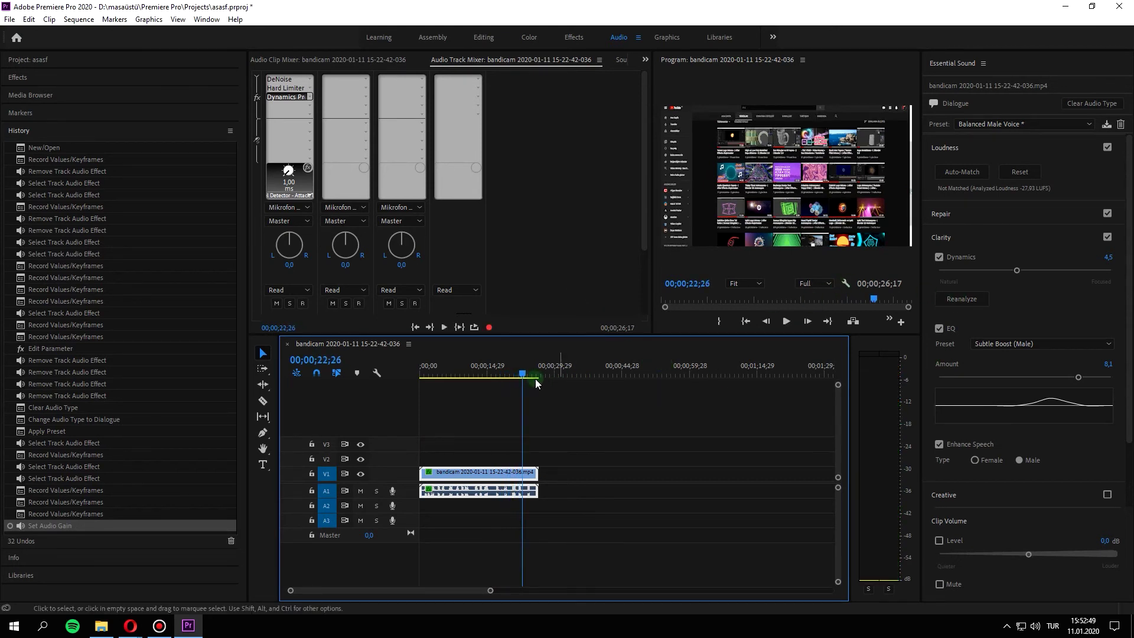
left_click(456, 377)
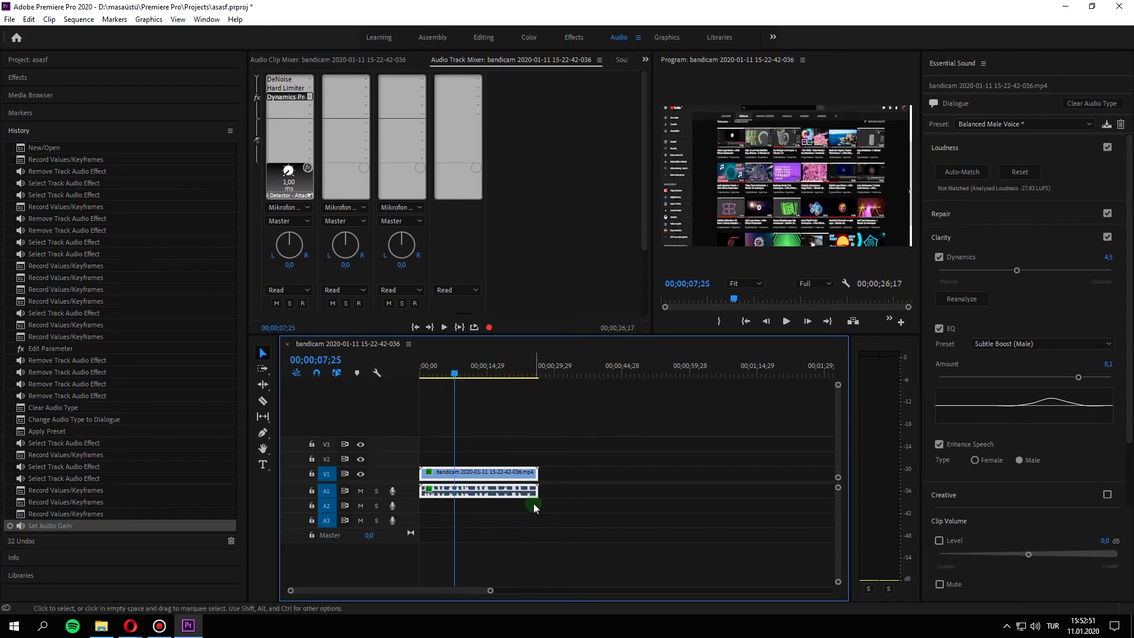
Try a second gain adjustment, undo it, and cancel the Audio Gain dialog.
type("g")
type("-3")
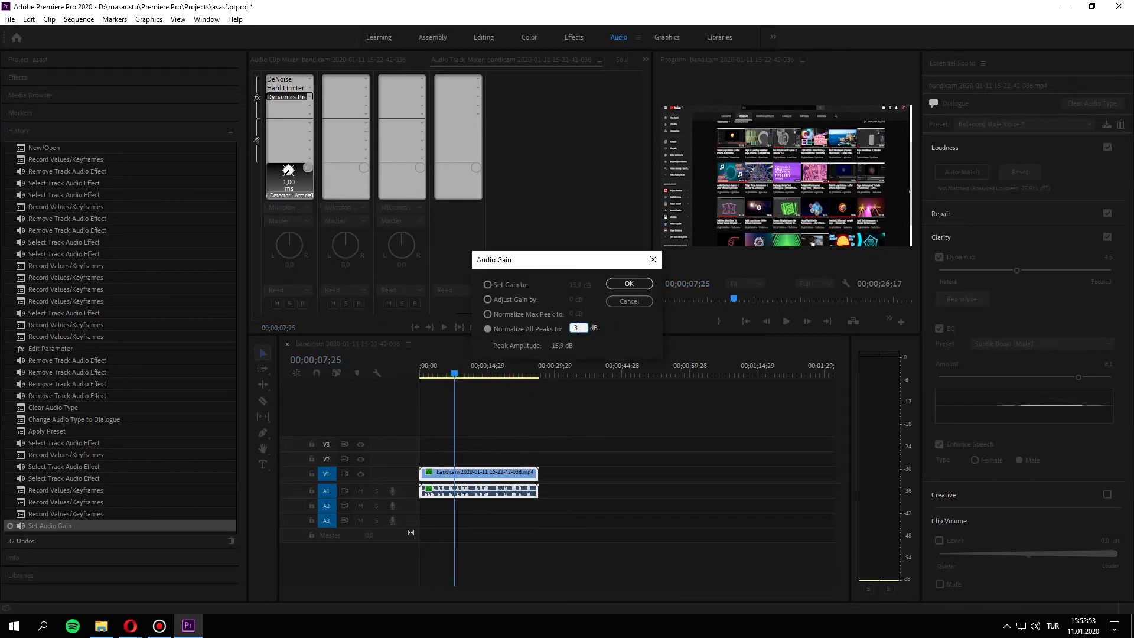
key("Return")
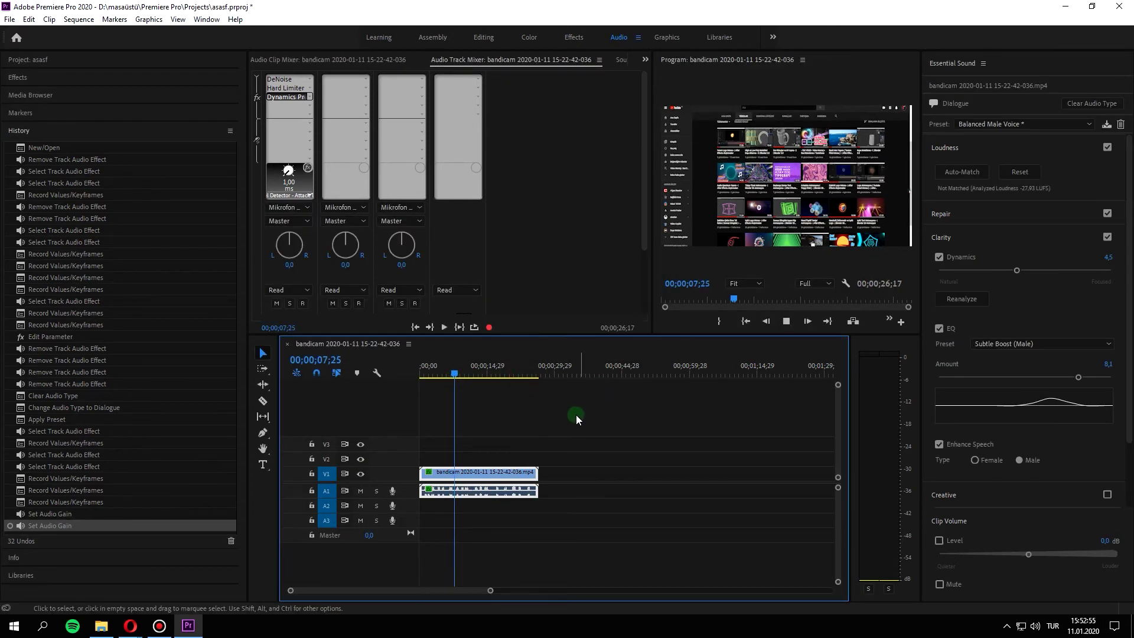
key("space")
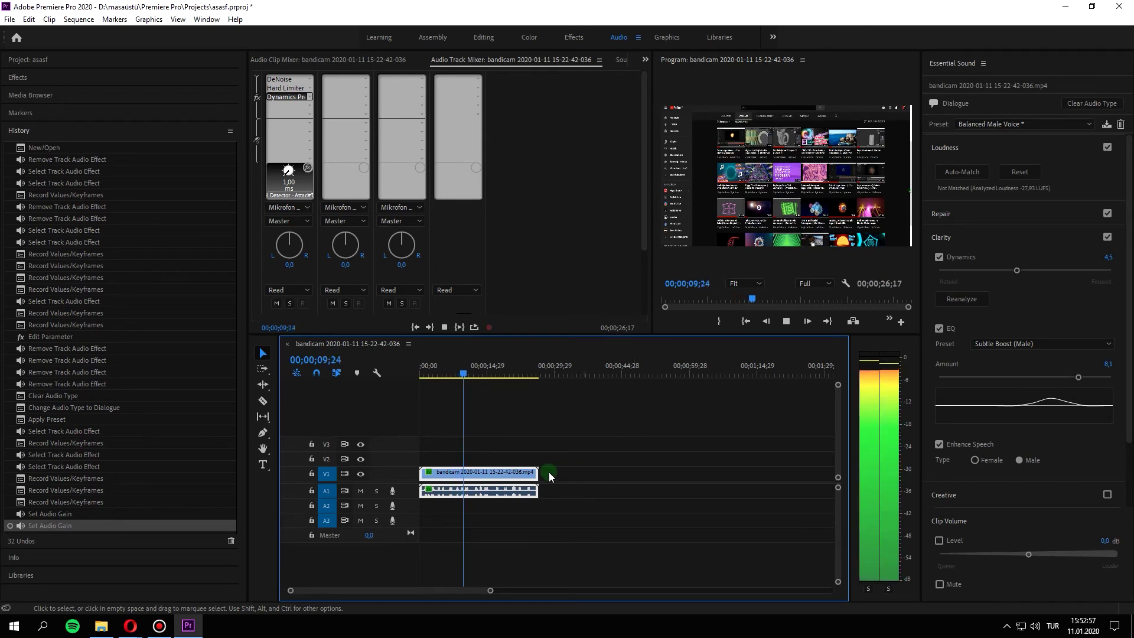
key("space")
key("ctrl+z")
key("g")
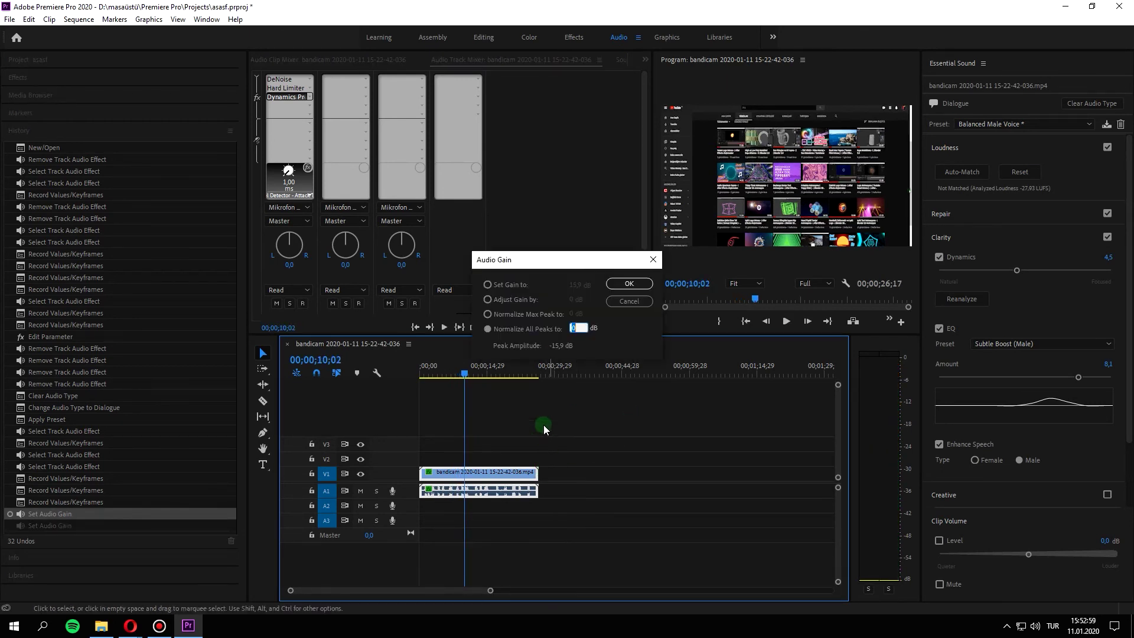
left_click(651, 265)
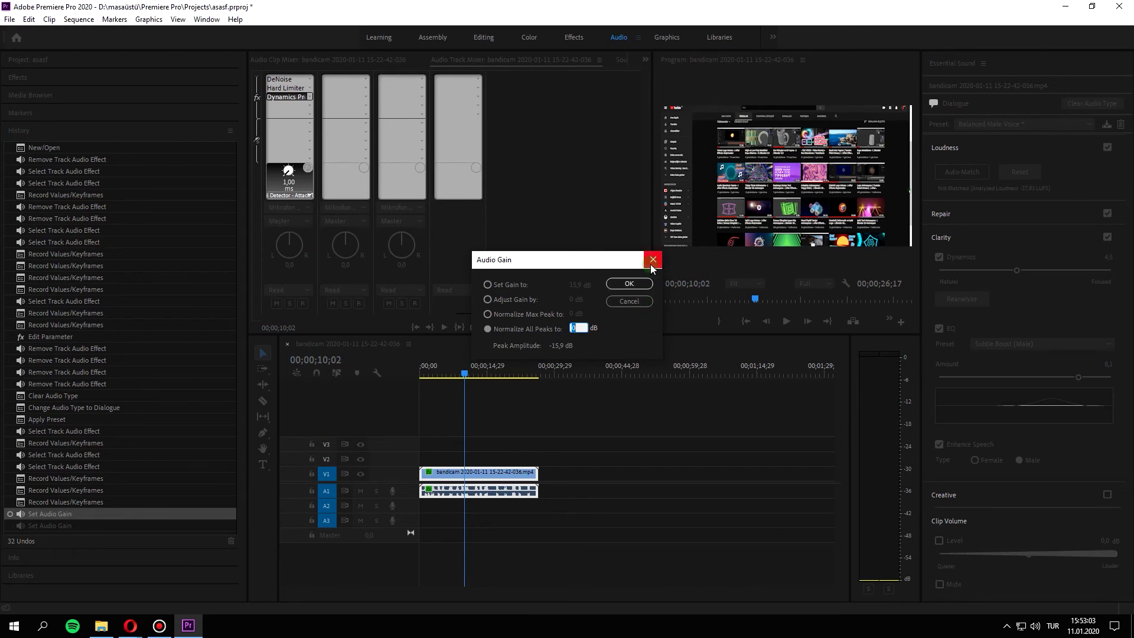
left_click(652, 265)
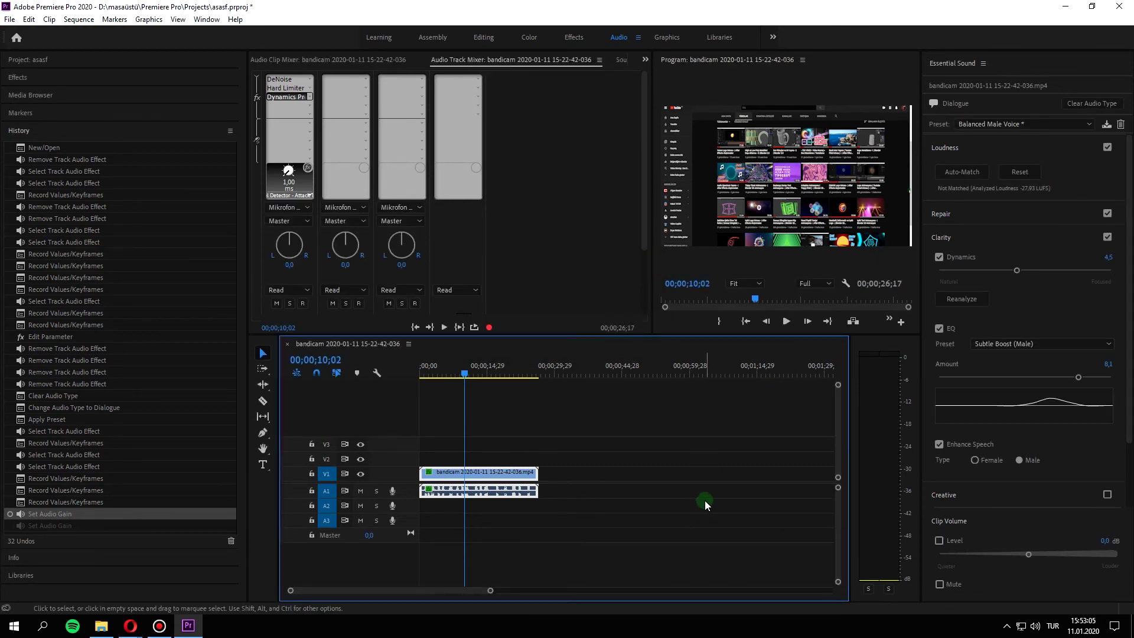
left_click(616, 435)
Play the clip from the start to review it, then bring up Audio 1's effect list for the next slot.
left_click_drag(464, 373, 259, 346)
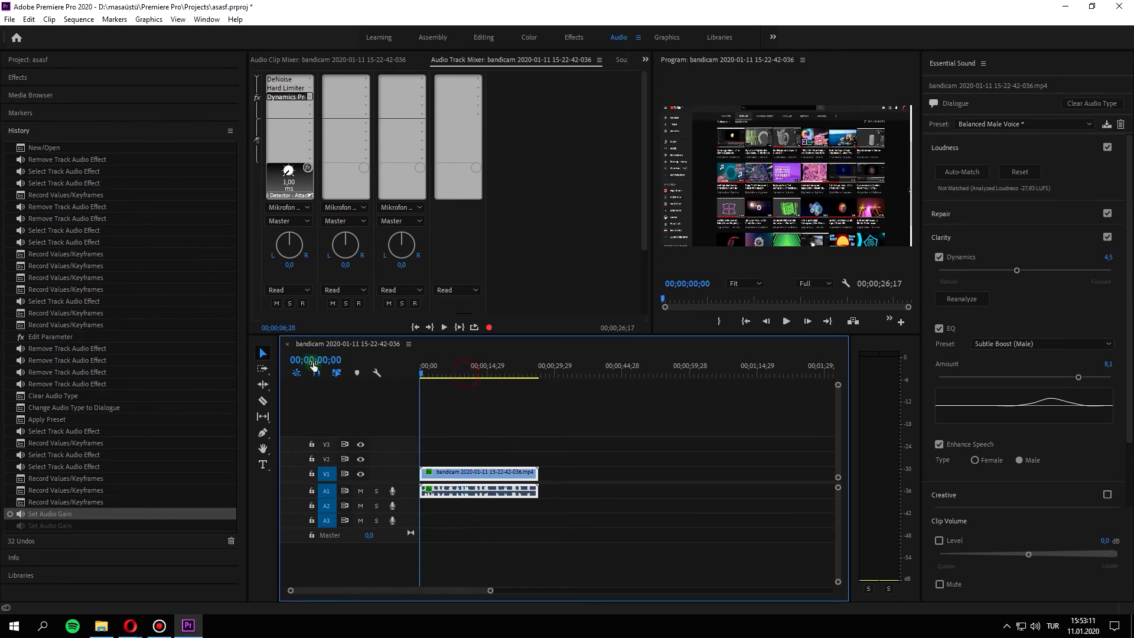
key("space")
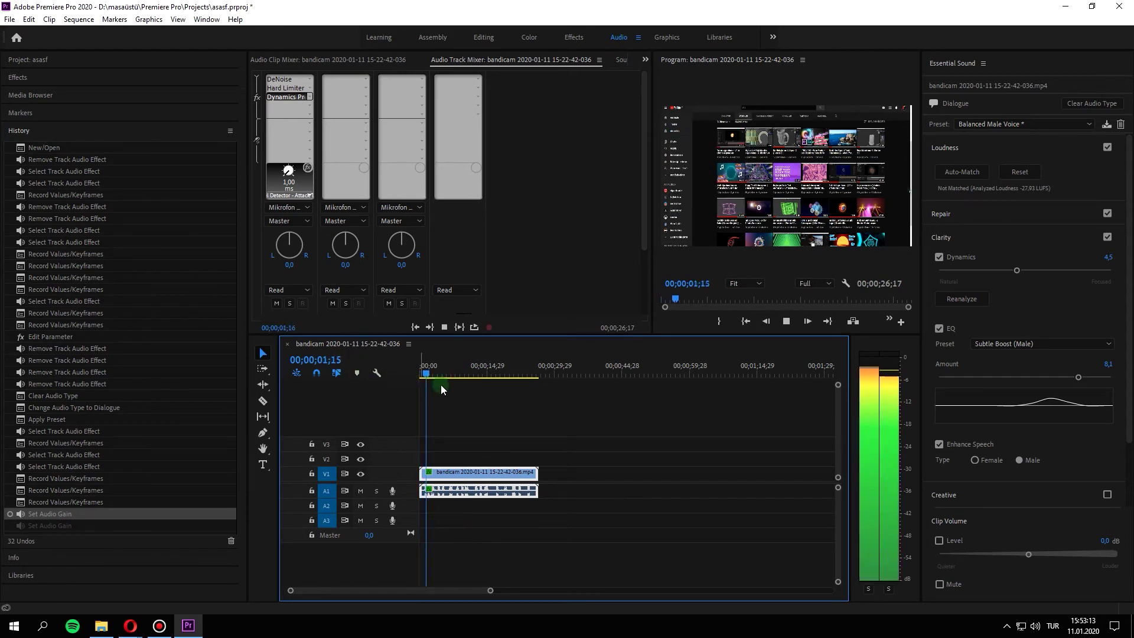
left_click(512, 392)
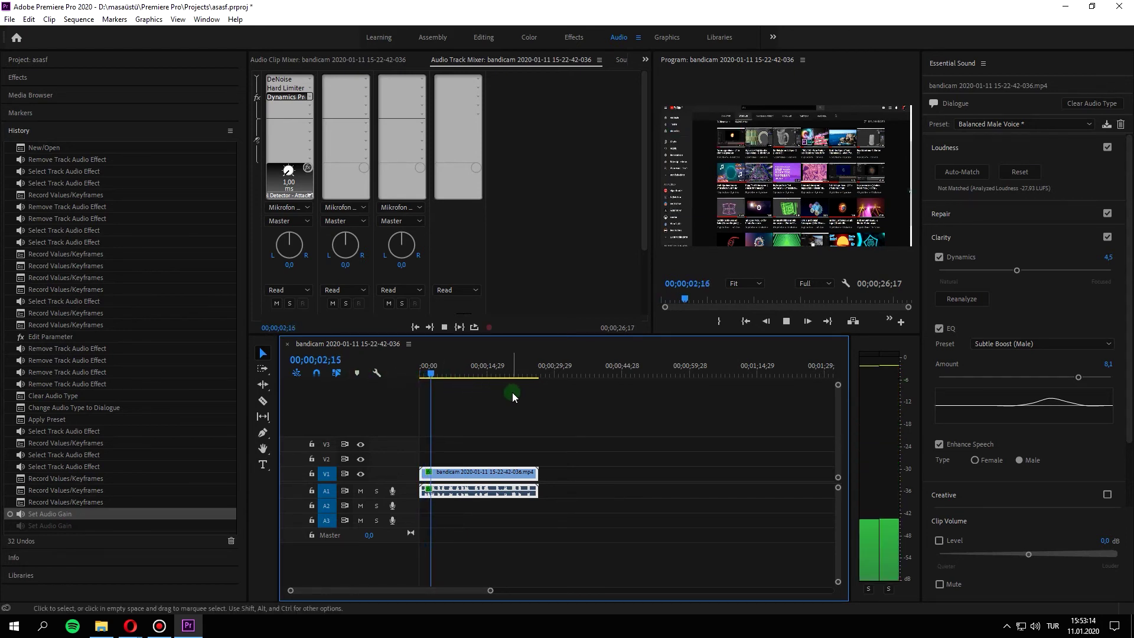
left_click(664, 407)
key("space")
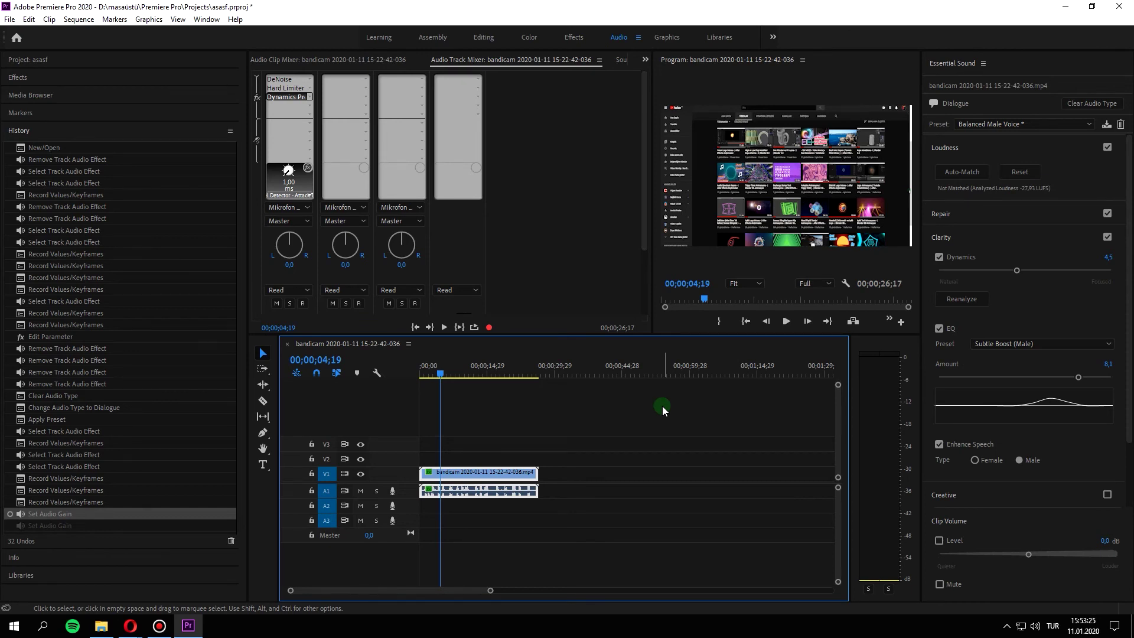
key("space")
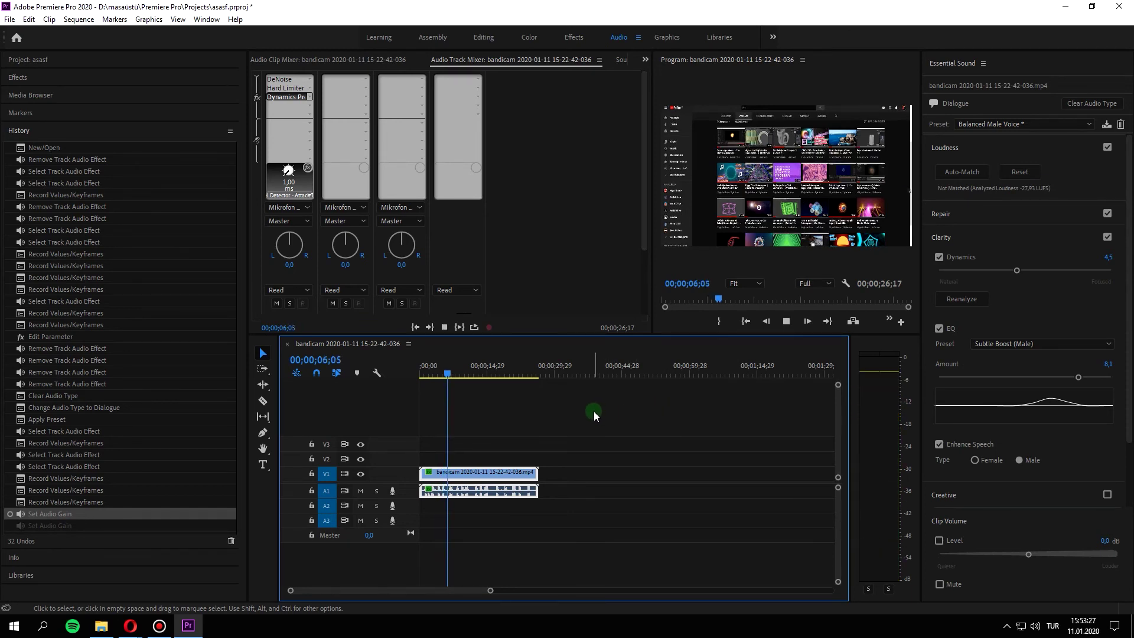
key("space")
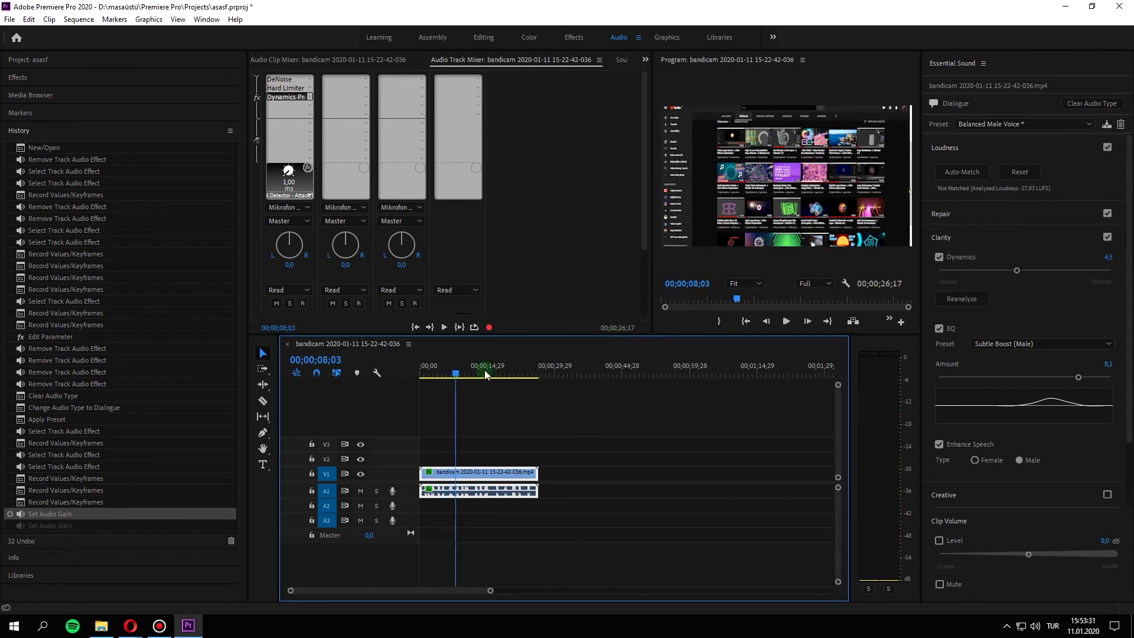
left_click(309, 106)
mouse_move(350, 188)
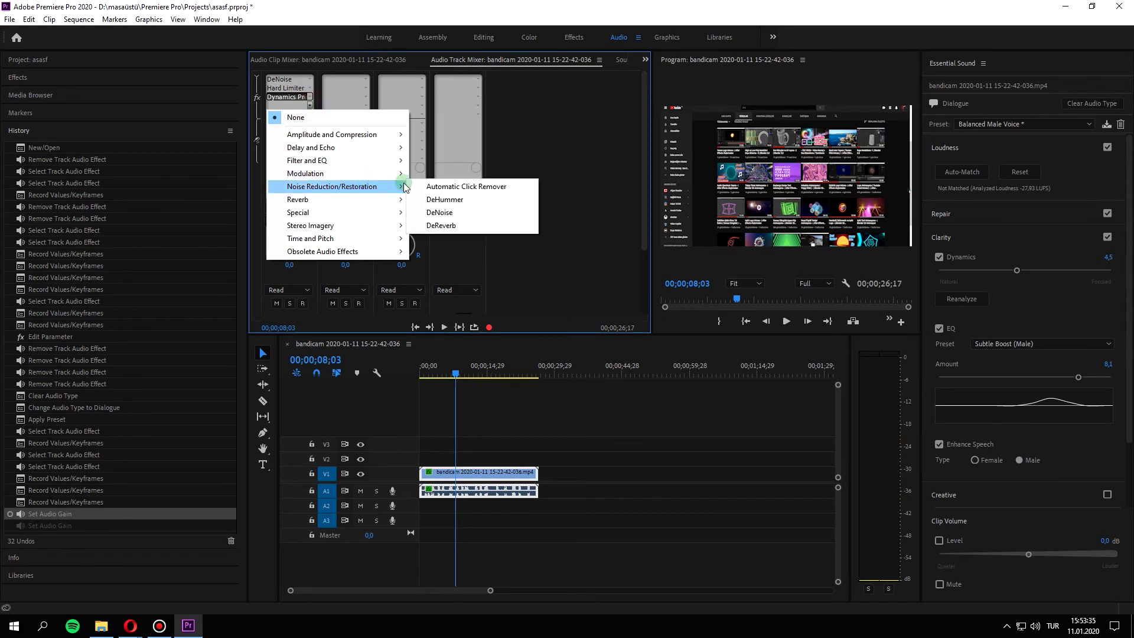
Insert DeNoise as the fourth effect on Audio 1 and play the track.
left_click(458, 214)
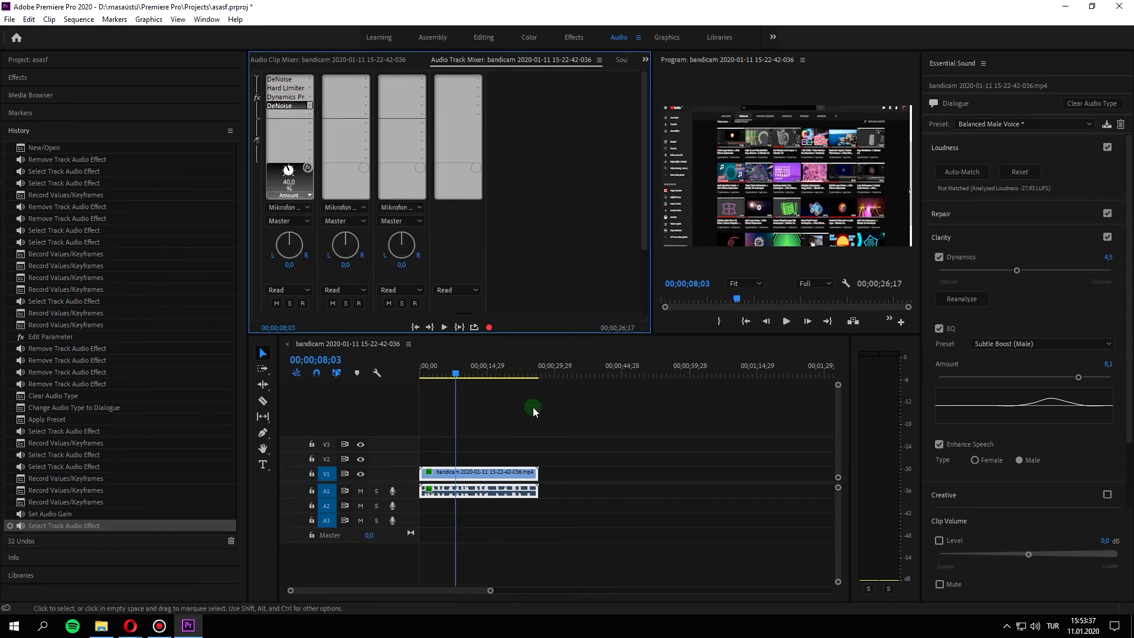
left_click(457, 377)
key("space")
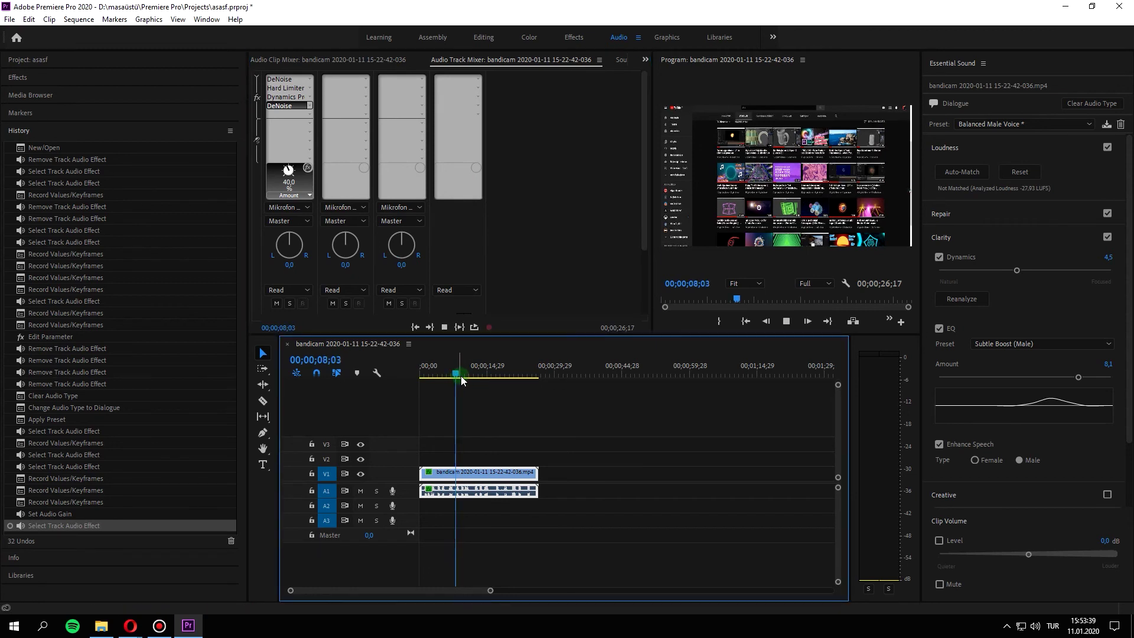
left_click(298, 122)
Set the new DeNoise Amount to about 40% while listening to playback.
double_click(285, 105)
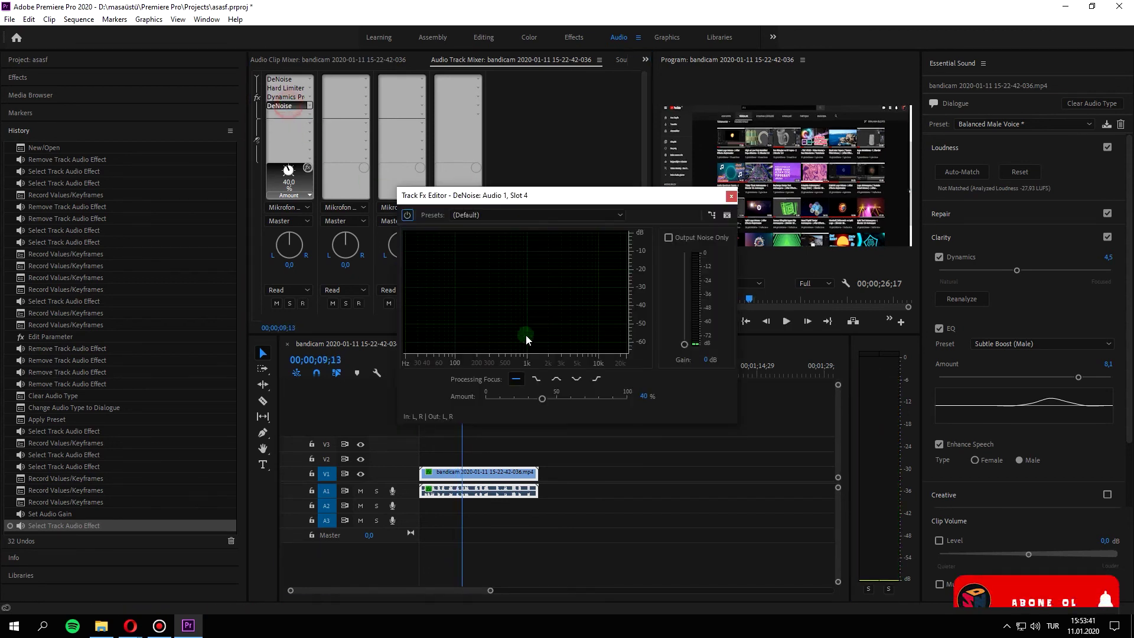
left_click_drag(542, 397, 519, 402)
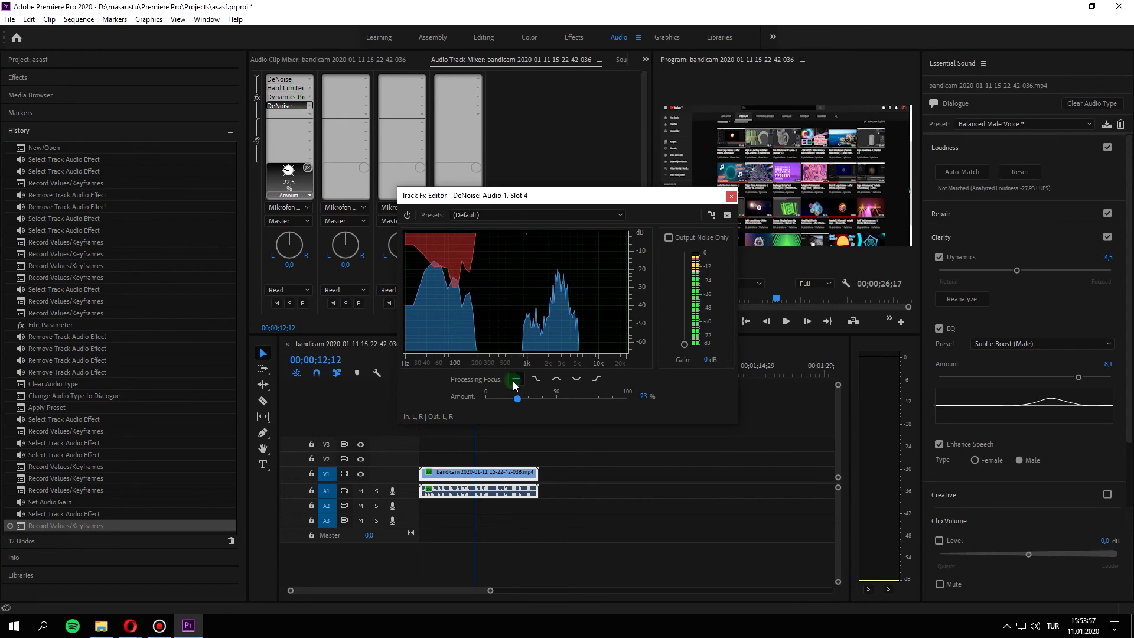
left_click_drag(523, 397, 526, 397)
key("space")
left_click_drag(521, 399, 539, 398)
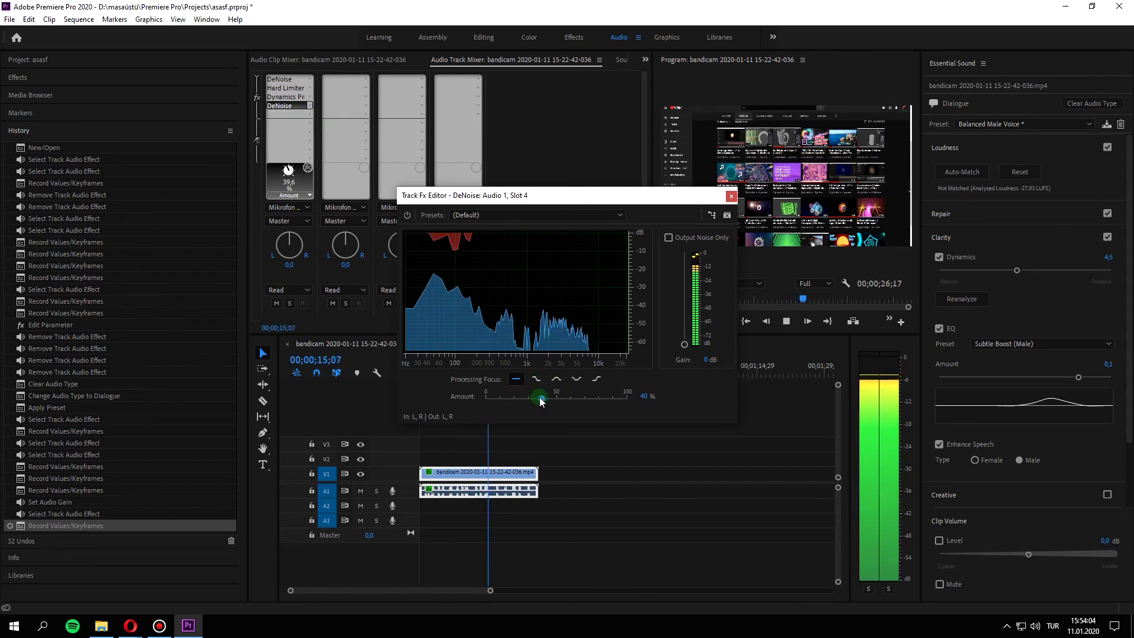
left_click(731, 198)
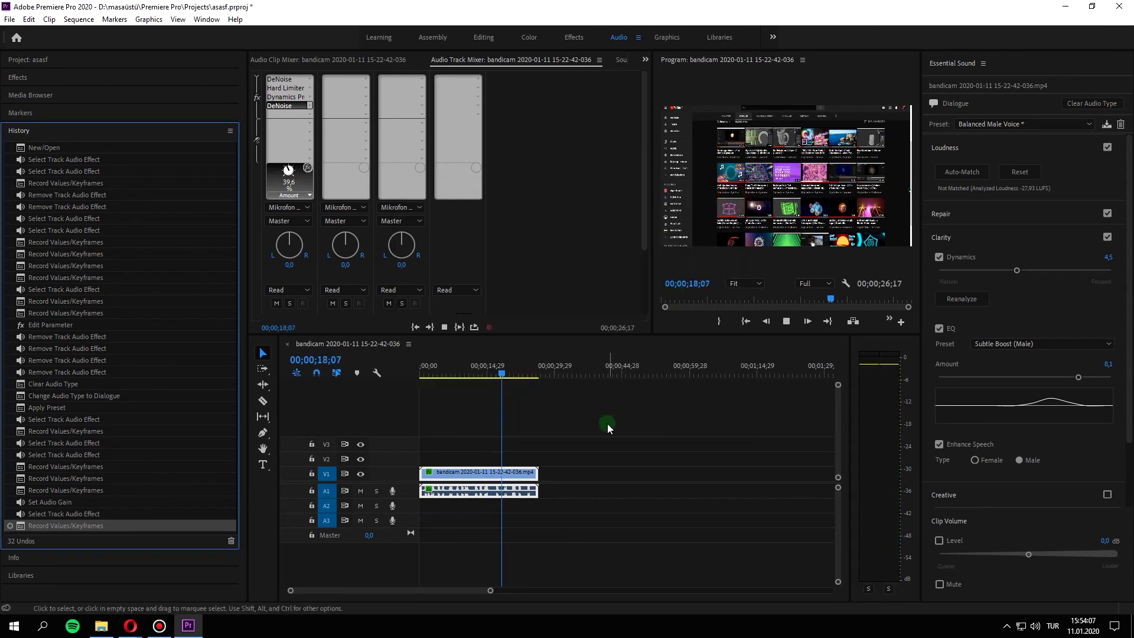
left_click(586, 420)
left_click(343, 58)
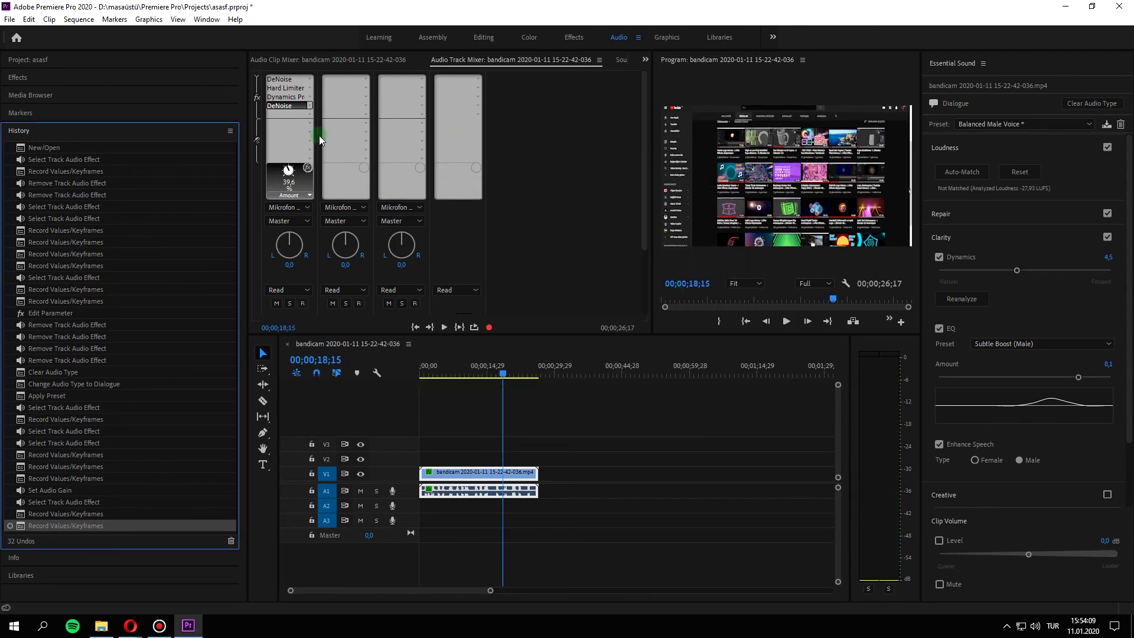